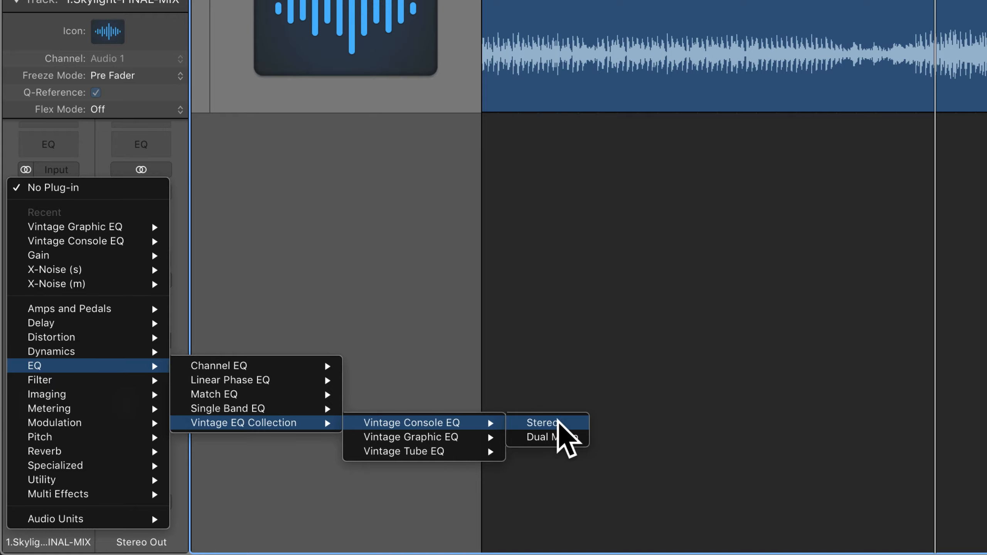
# Insert a stereo Vintage Console EQ on the 1.Skylight-FINAL-MIX track and switch on its low cut filter.
pyautogui.click(559, 422)
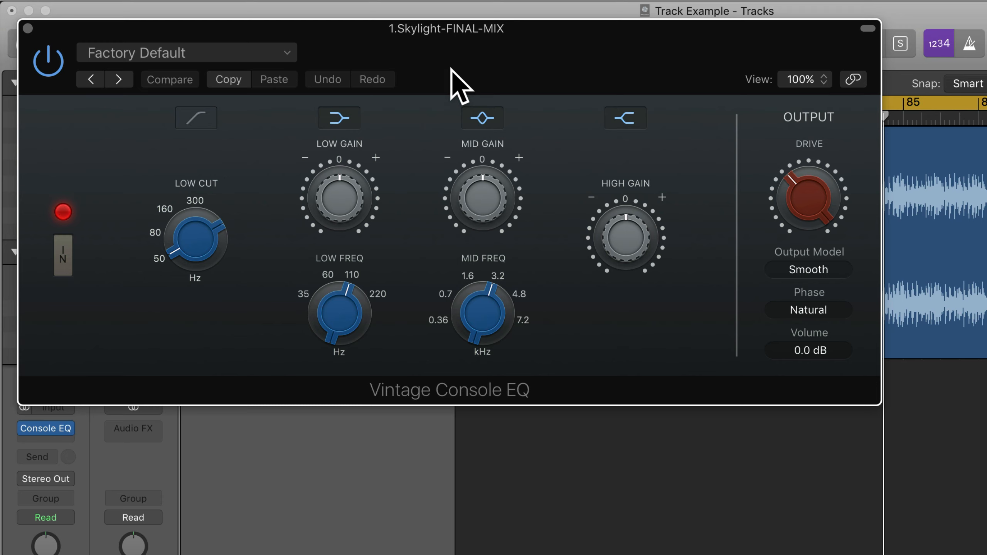
pyautogui.moveTo(199, 225)
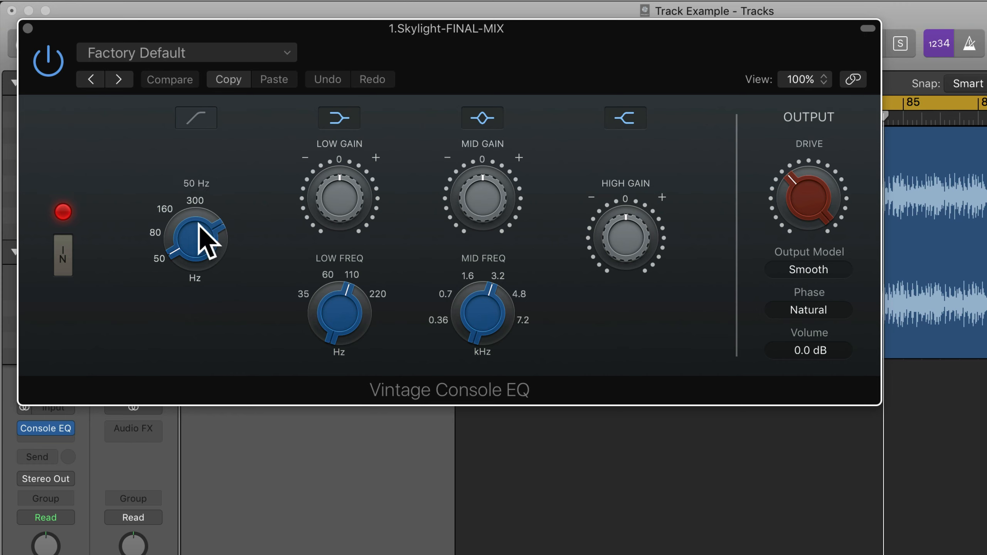
pyautogui.click(190, 121)
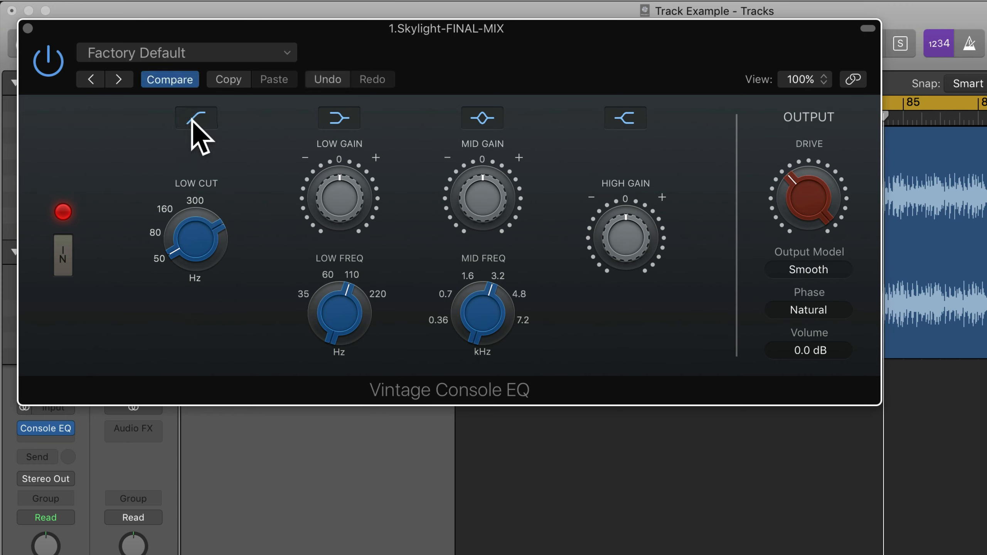
pyautogui.click(191, 120)
pyautogui.click(197, 120)
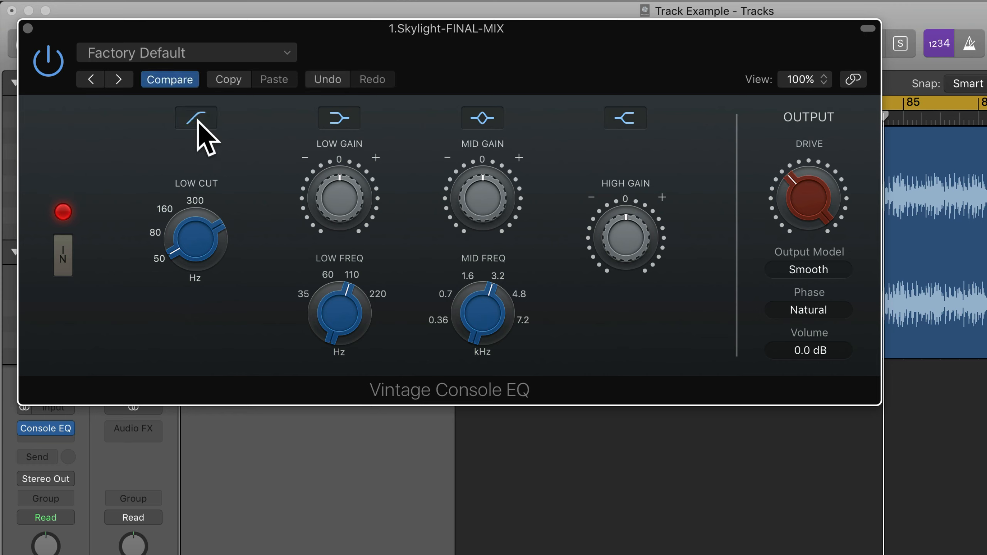
# Sweep the low cut frequency up to 300 Hz, then bring it back down to about 80 Hz.
pyautogui.click(337, 117)
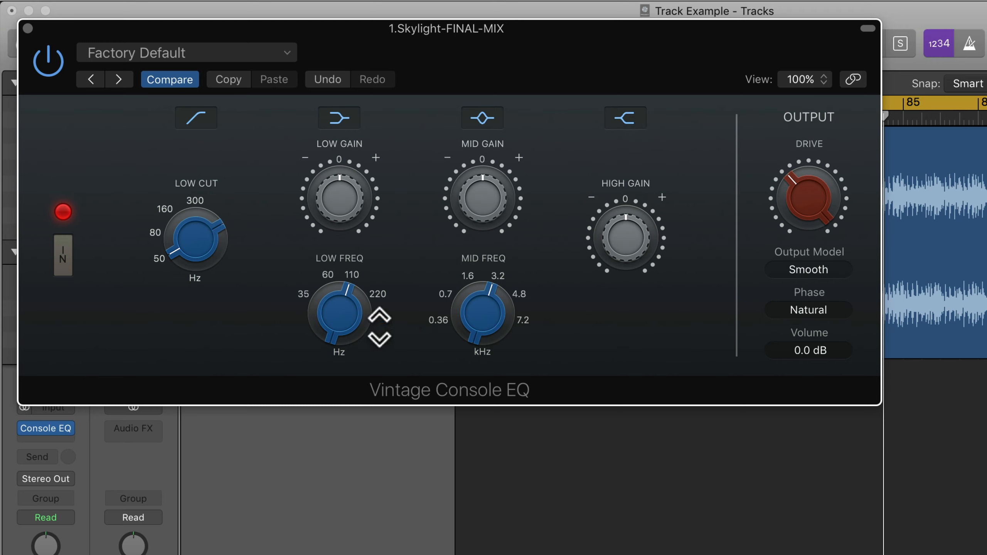
pyautogui.click(61, 265)
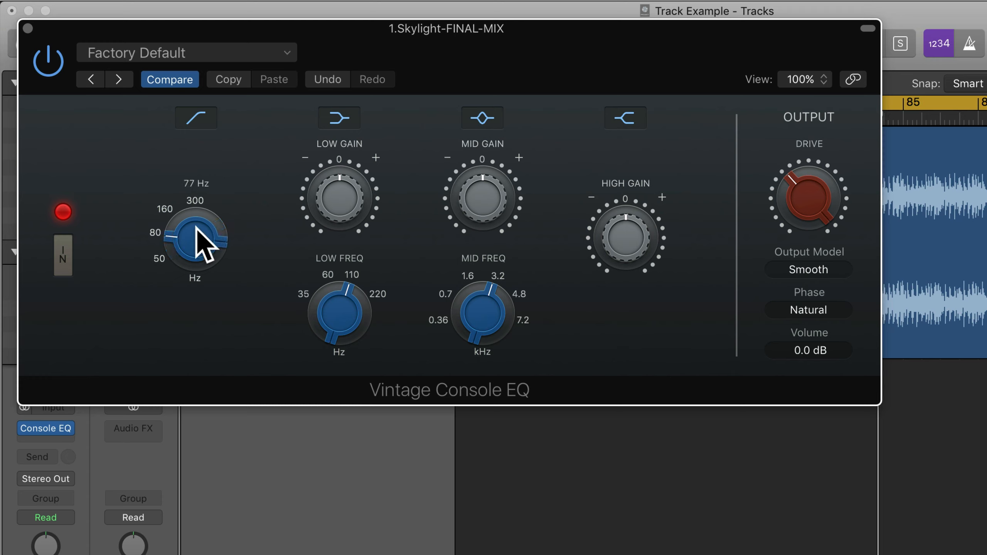
pyautogui.moveTo(197, 228); pyautogui.dragTo(255, 18)
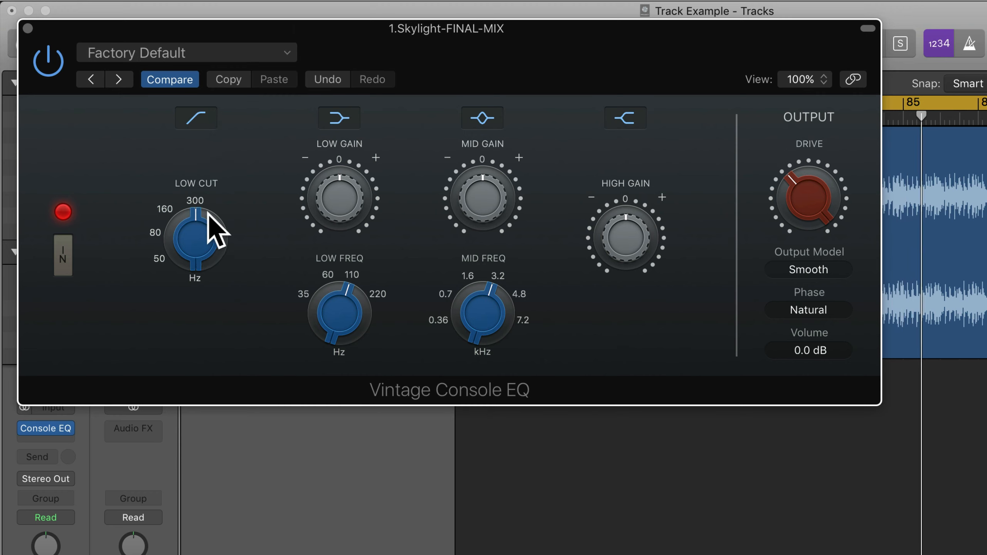
pyautogui.moveTo(206, 214)
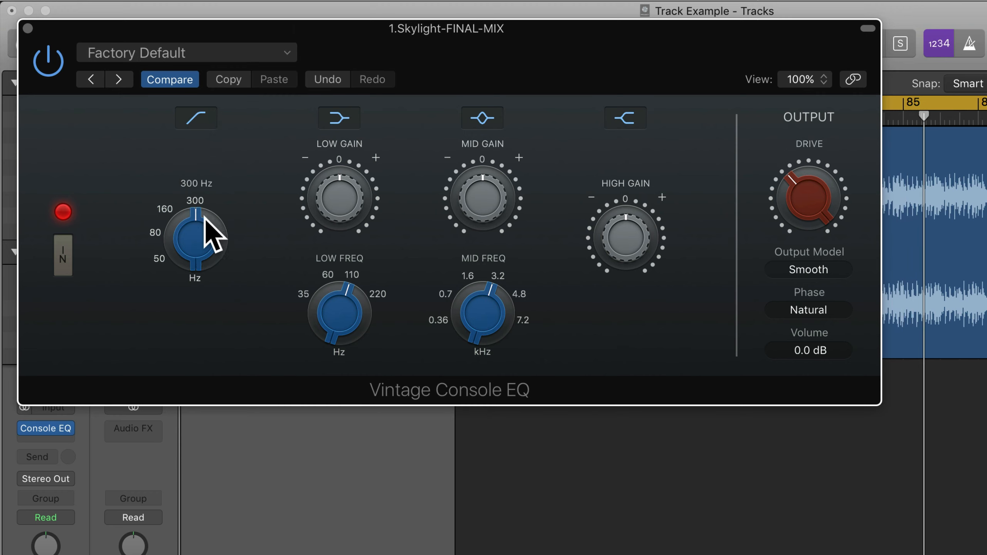
pyautogui.moveTo(203, 217); pyautogui.dragTo(194, 353)
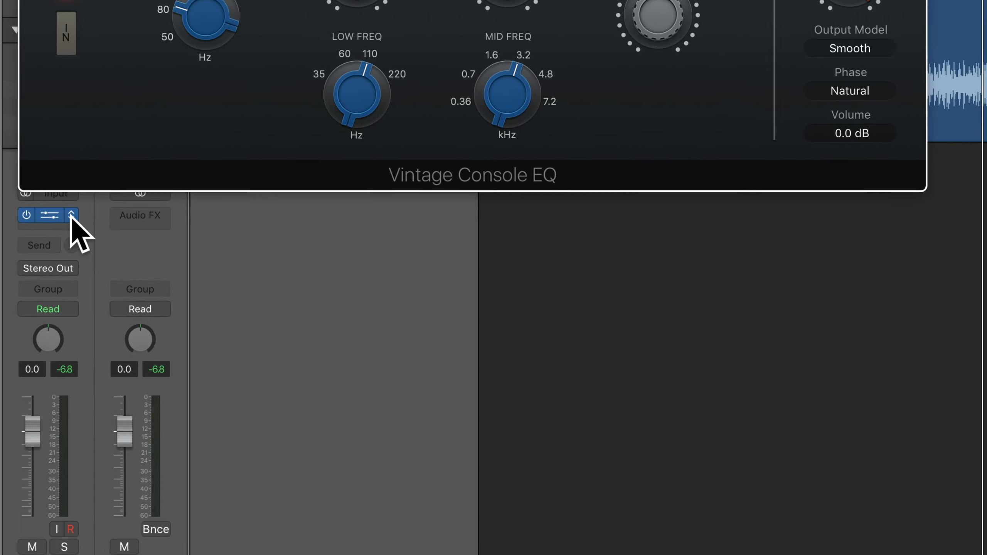
# Examine the Vintage EQ Collection models and the Channel EQ offered for the track's plug-in slots.
pyautogui.click(69, 360)
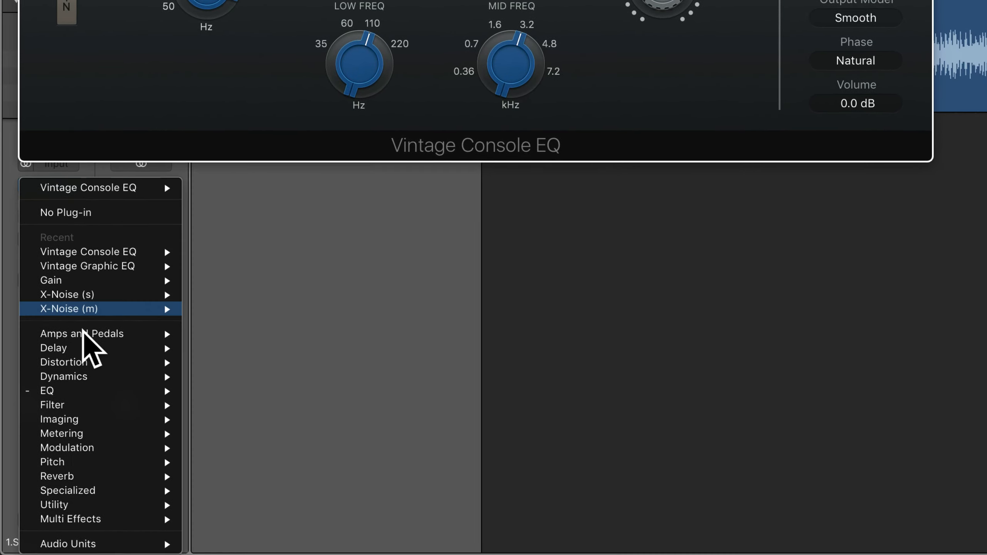
pyautogui.moveTo(101, 391)
pyautogui.moveTo(278, 448)
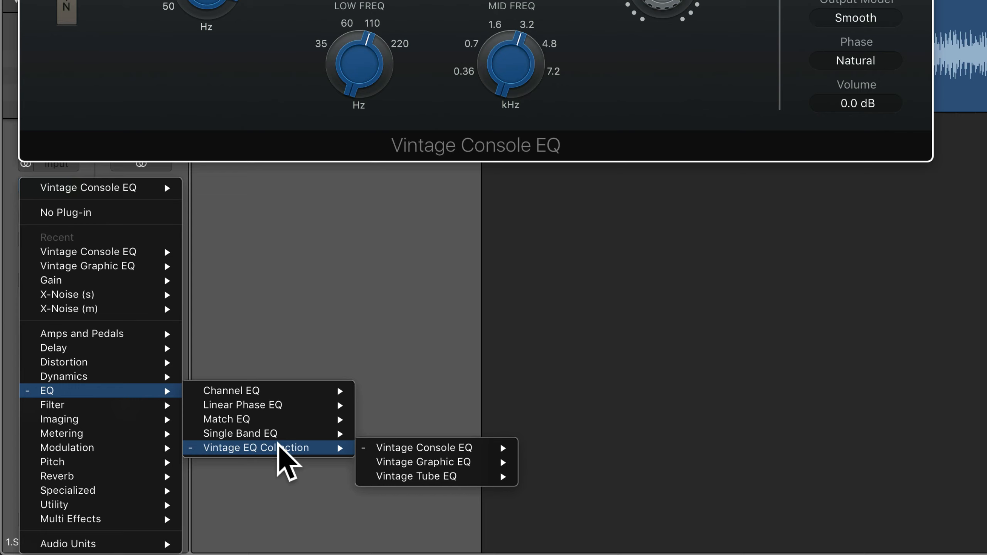
pyautogui.moveTo(404, 450)
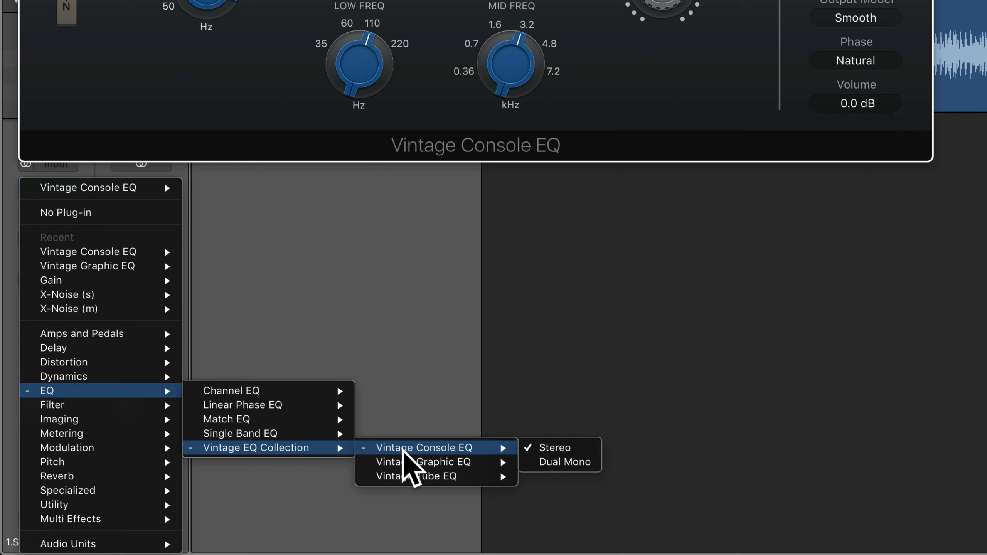
pyautogui.moveTo(453, 463)
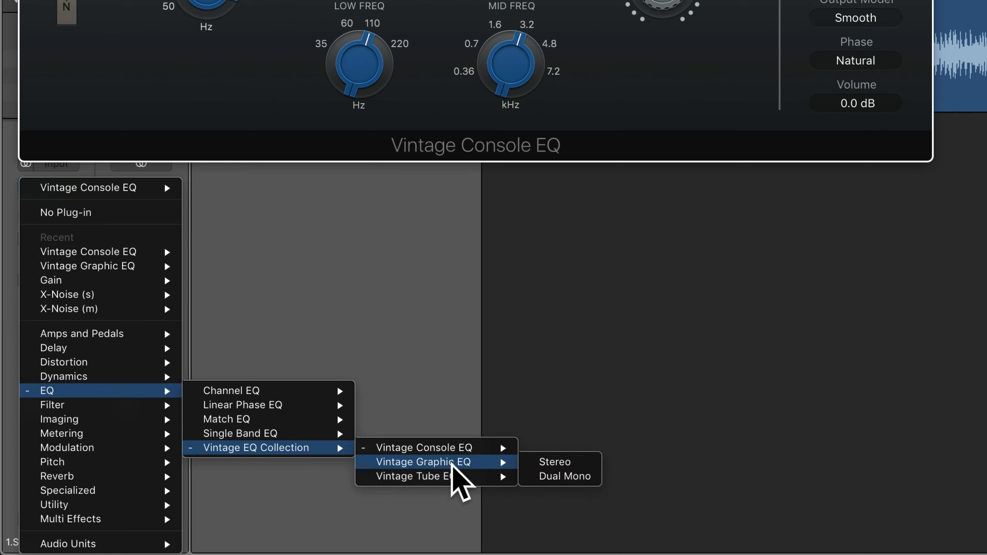
pyautogui.moveTo(457, 482)
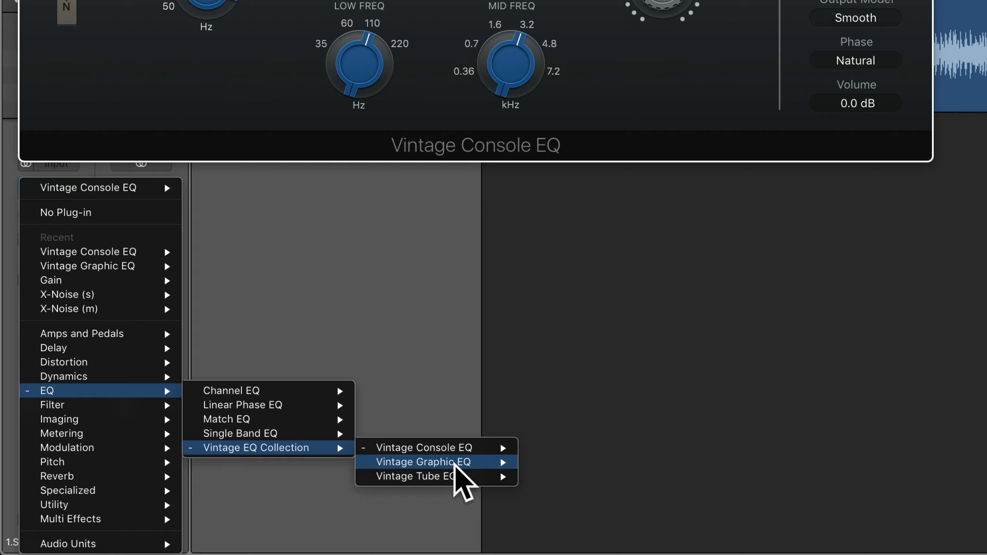
pyautogui.click(393, 261)
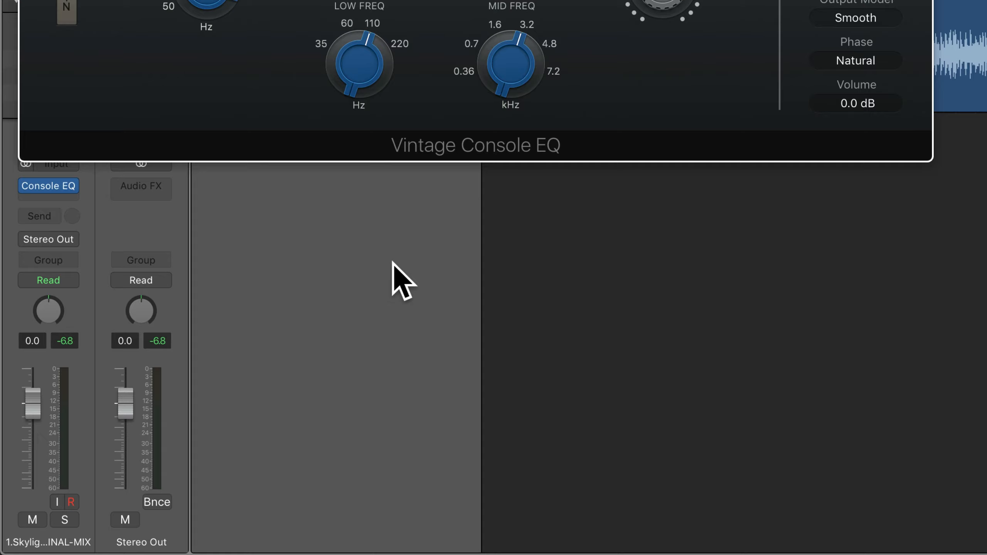
pyautogui.click(65, 196)
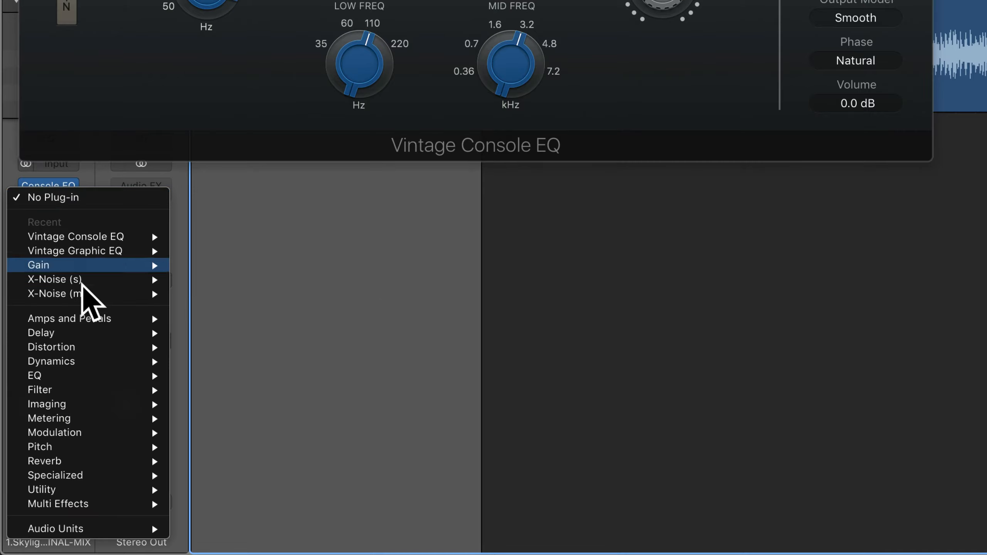
pyautogui.moveTo(78, 376)
pyautogui.moveTo(233, 375)
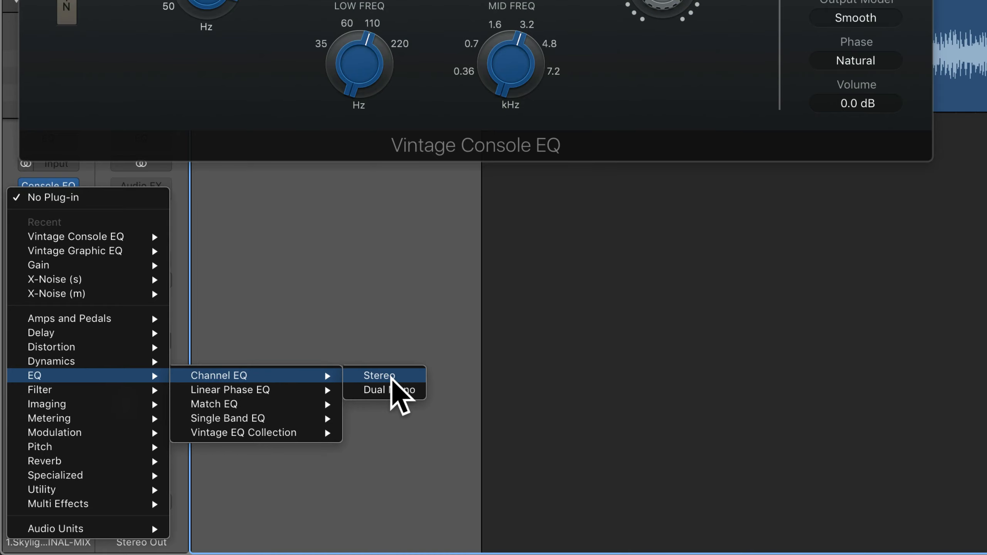
pyautogui.click(577, 293)
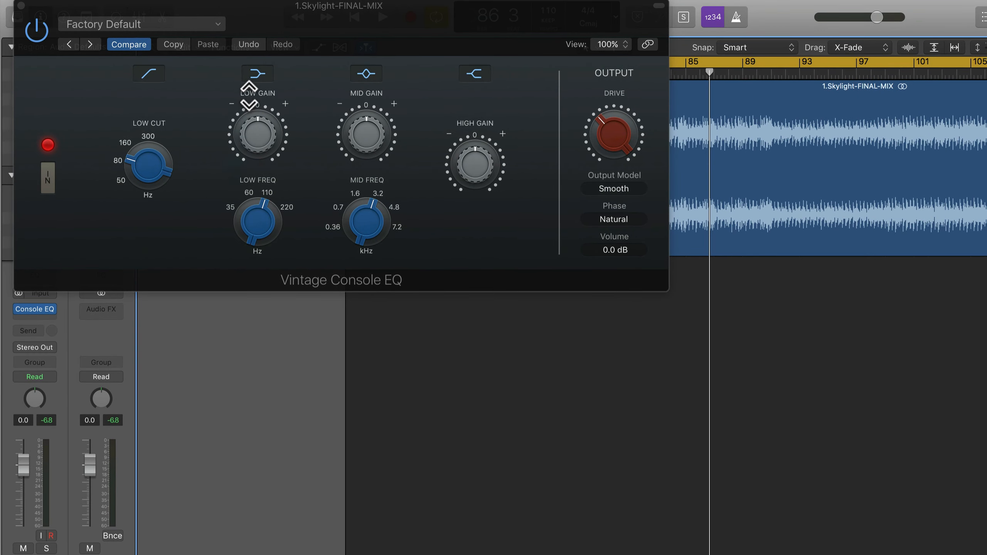
# Switch off the low cut filter and try different low gain and low frequency settings during playback.
pyautogui.moveTo(242, 154); pyautogui.dragTo(260, 188)
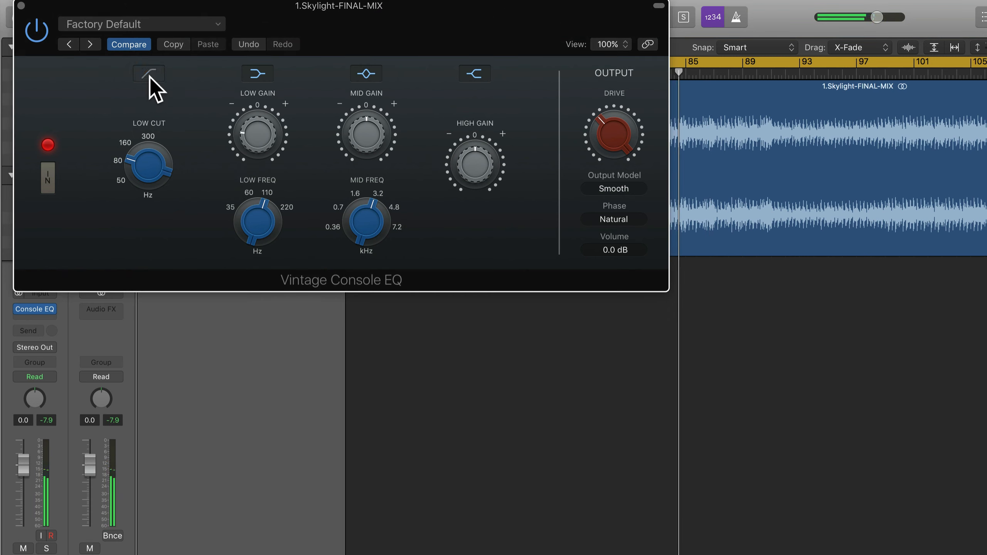
pyautogui.moveTo(247, 131); pyautogui.dragTo(273, 59)
pyautogui.moveTo(261, 230); pyautogui.dragTo(258, 180)
pyautogui.moveTo(263, 124); pyautogui.dragTo(280, 453)
# Boost the low gain, sweep the low frequency from 220 Hz down to about 52 Hz, and reset the peak level display.
pyautogui.moveTo(259, 132); pyautogui.dragTo(253, 1)
pyautogui.moveTo(266, 196); pyautogui.dragTo(300, 20)
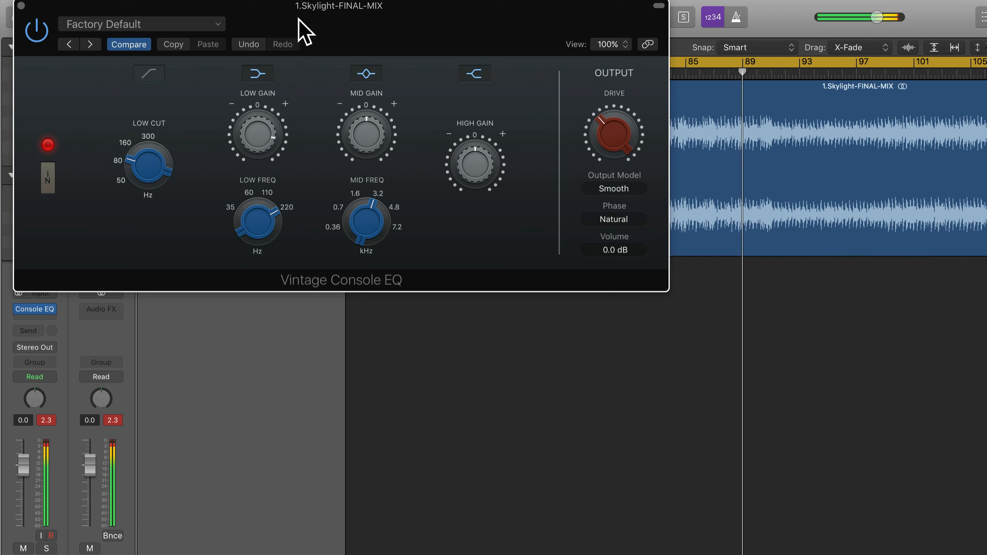
pyautogui.moveTo(261, 241); pyautogui.dragTo(262, 346)
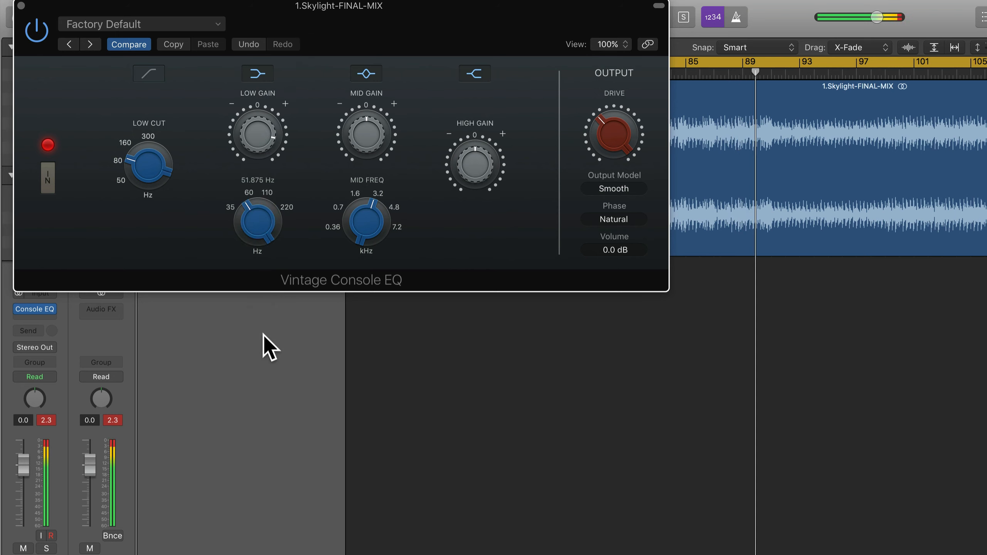
pyautogui.click(115, 420)
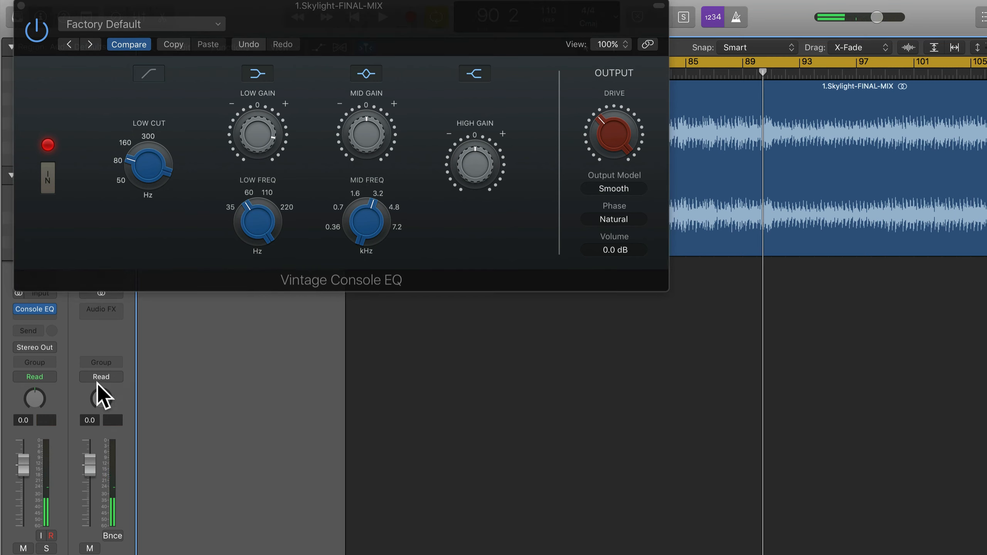
# Set the mid gain to -1.1 dB, cut the low gain at a low frequency of 95 Hz, and switch off the low band.
pyautogui.moveTo(375, 132); pyautogui.dragTo(352, 143)
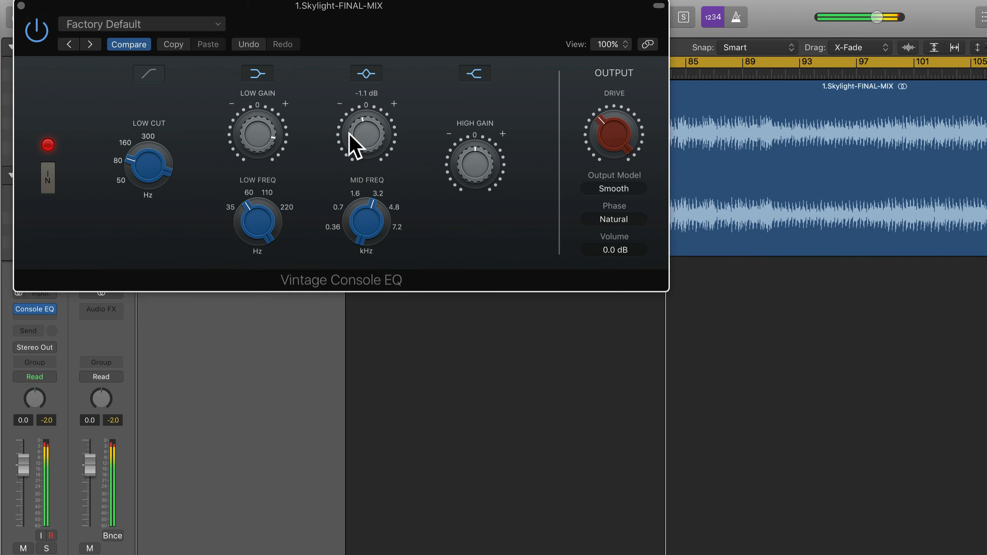
pyautogui.moveTo(260, 128); pyautogui.dragTo(262, 234)
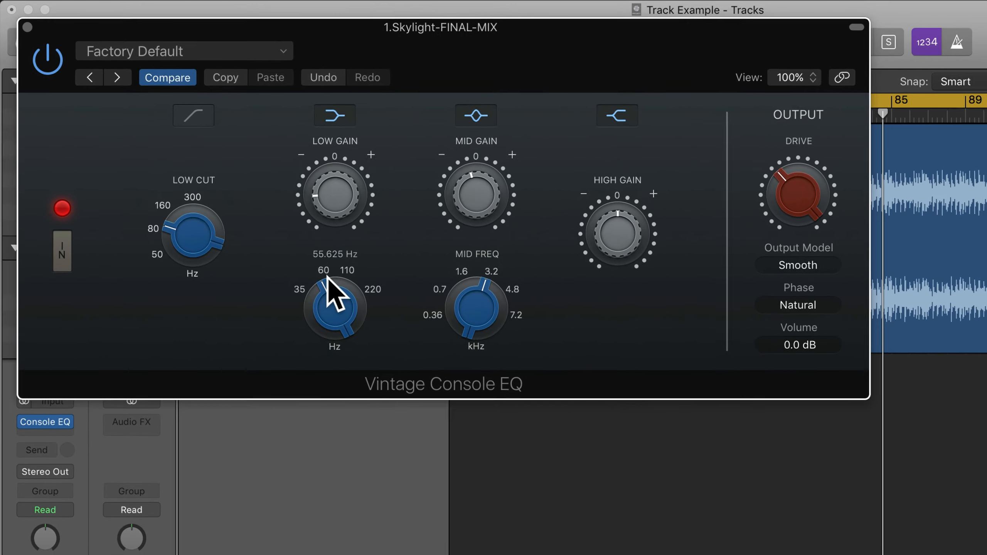
pyautogui.moveTo(337, 312); pyautogui.dragTo(369, 198)
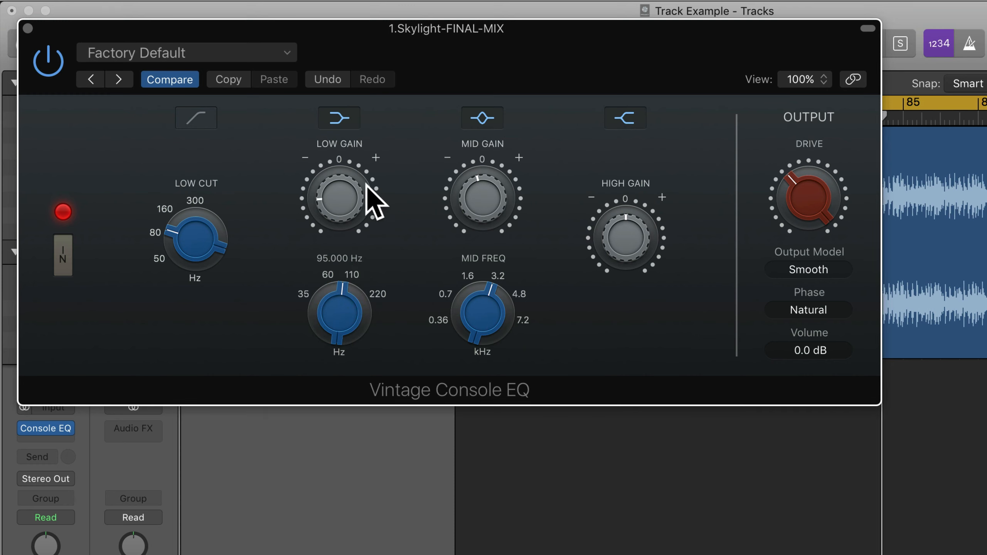
pyautogui.click(342, 122)
pyautogui.press('space')
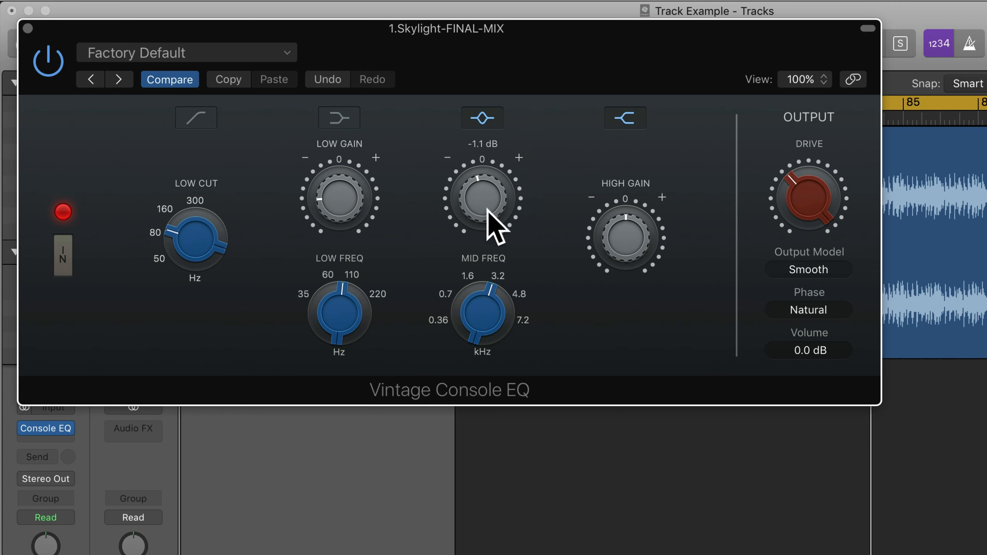
# Boost the mid gain to 9.2 dB and sweep the mid frequency between 7.2 and 0.36 kHz, ending at about 3.3 kHz.
pyautogui.moveTo(492, 309); pyautogui.dragTo(491, 374)
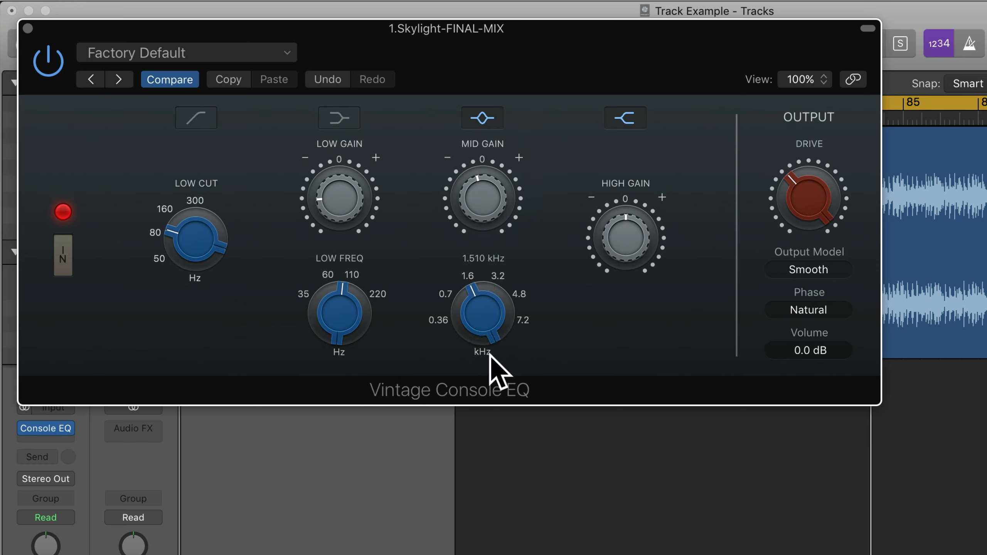
pyautogui.moveTo(482, 202); pyautogui.dragTo(474, 134)
pyautogui.moveTo(480, 304); pyautogui.dragTo(482, 164)
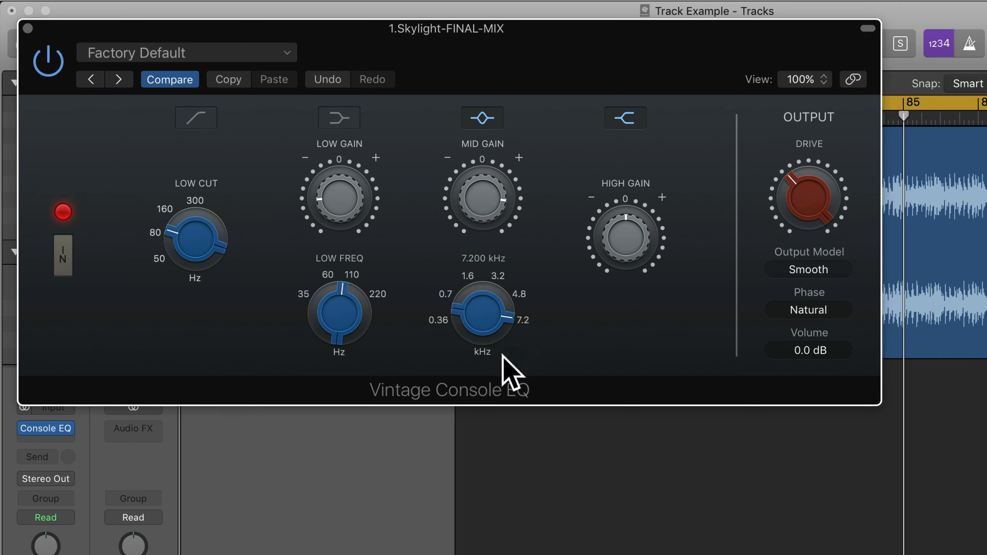
pyautogui.moveTo(489, 309)
pyautogui.mouseDown()
pyautogui.moveTo(479, 369)
pyautogui.moveTo(476, 294)
pyautogui.moveTo(482, 313)
pyautogui.mouseUp()
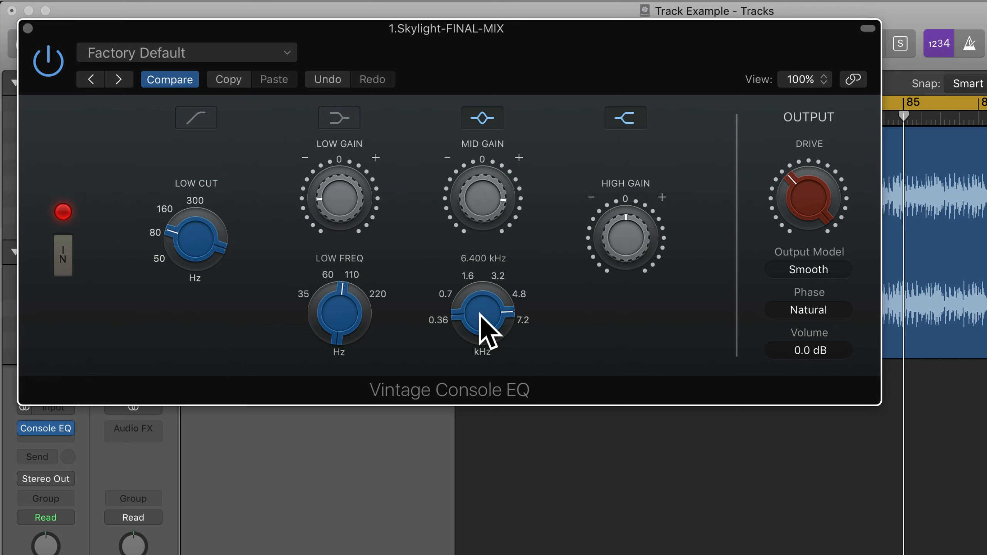
pyautogui.moveTo(480, 314); pyautogui.dragTo(489, 518)
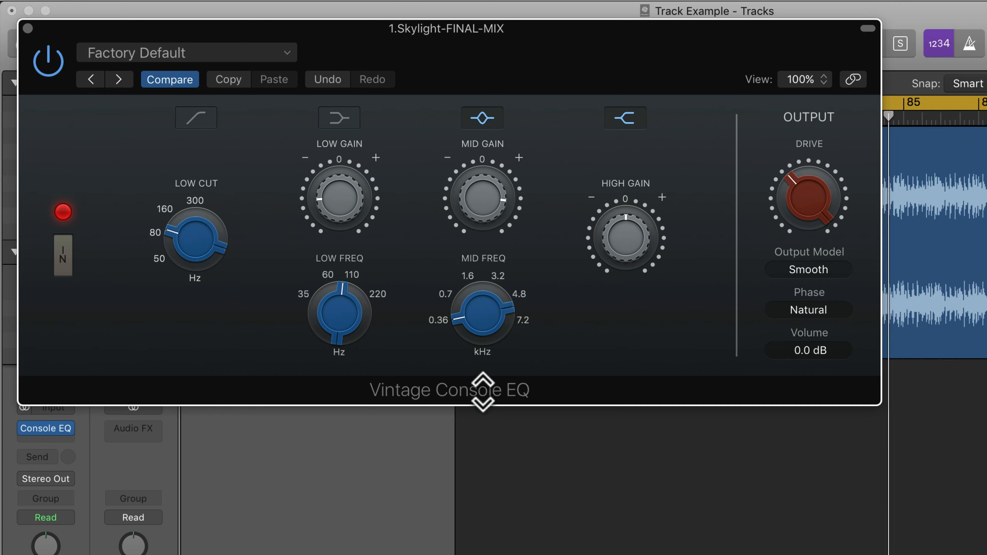
pyautogui.moveTo(481, 326); pyautogui.dragTo(491, 181)
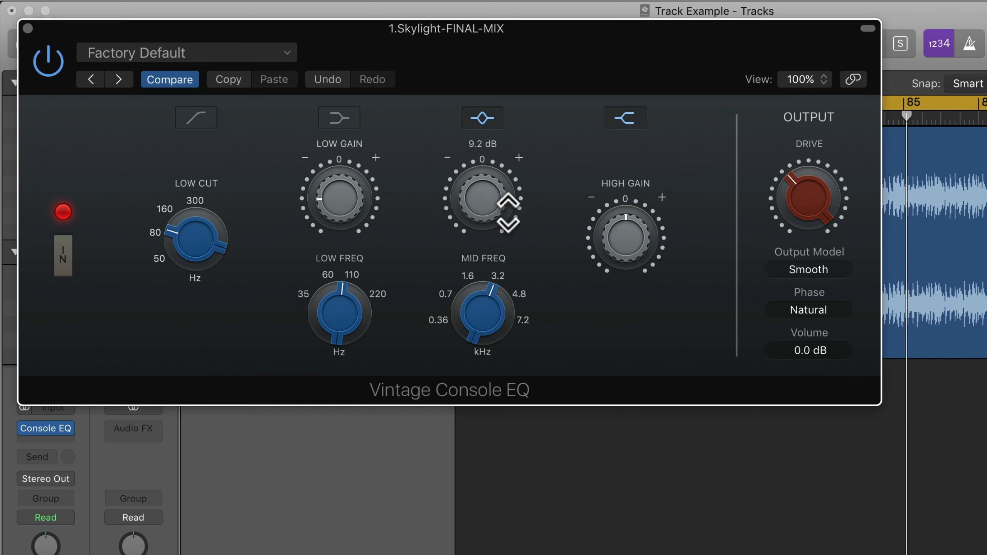
# Cut the mid gain to -8.0 dB, raise it to about 5.5 dB, and switch off the mid band.
pyautogui.moveTo(504, 200); pyautogui.dragTo(490, 335)
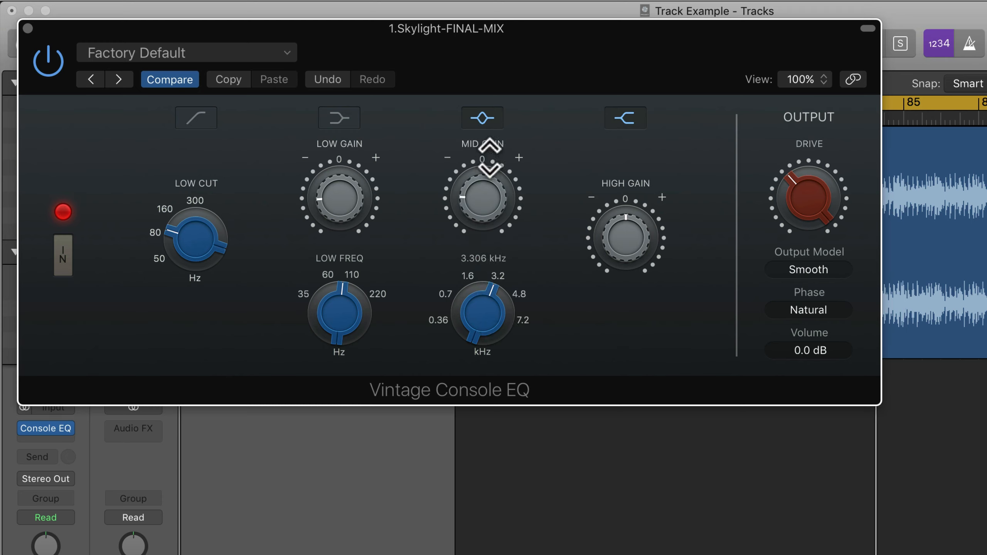
pyautogui.moveTo(495, 204)
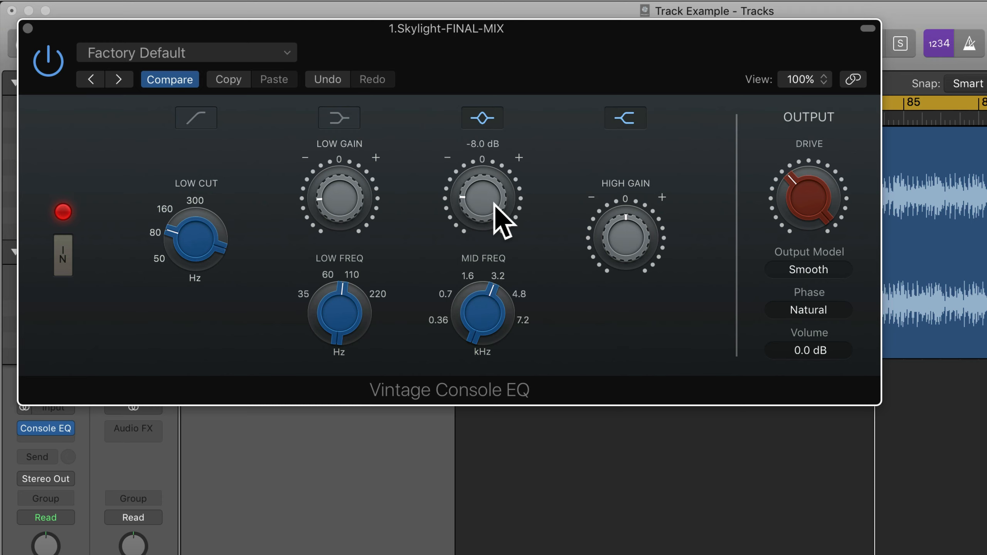
pyautogui.moveTo(495, 204); pyautogui.dragTo(486, 91)
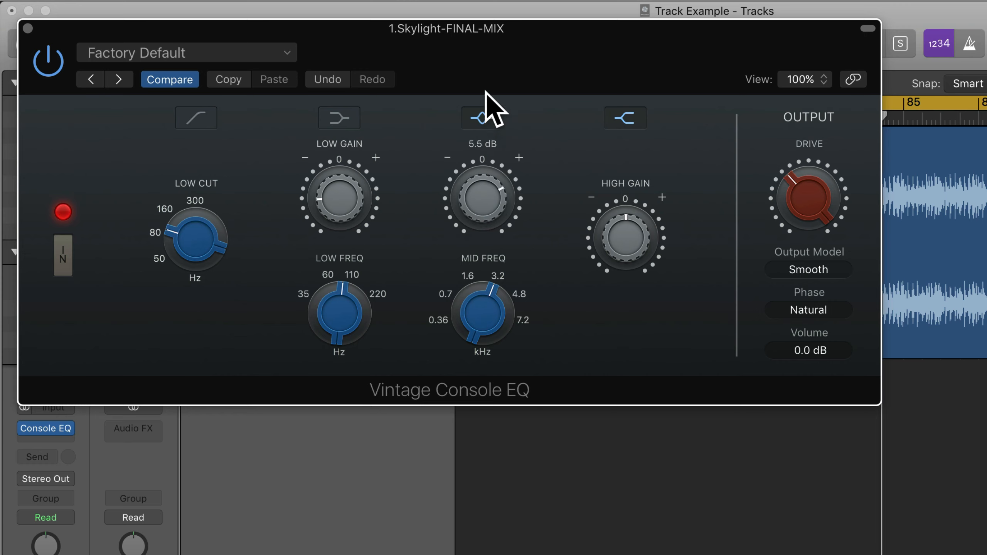
pyautogui.click(481, 120)
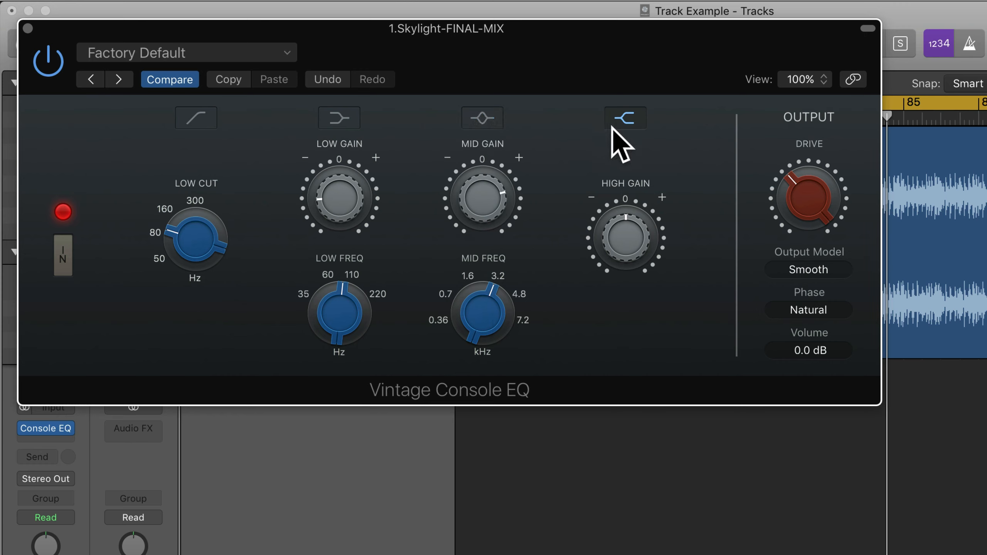
# Sweep the high gain up to 18.0 dB and down to -18.0 dB, and end on a moderate boost.
pyautogui.moveTo(618, 236); pyautogui.dragTo(628, 122)
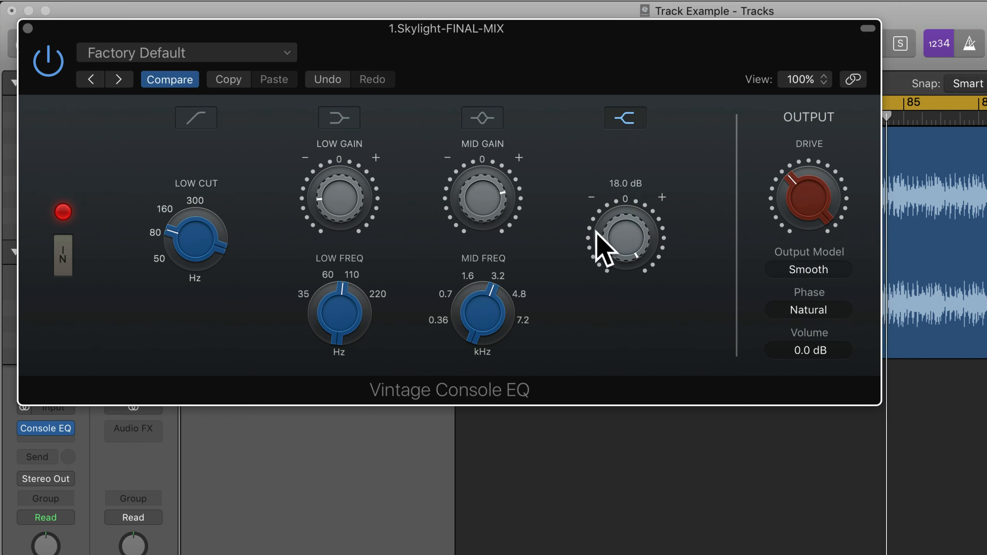
pyautogui.moveTo(614, 231); pyautogui.dragTo(652, 468)
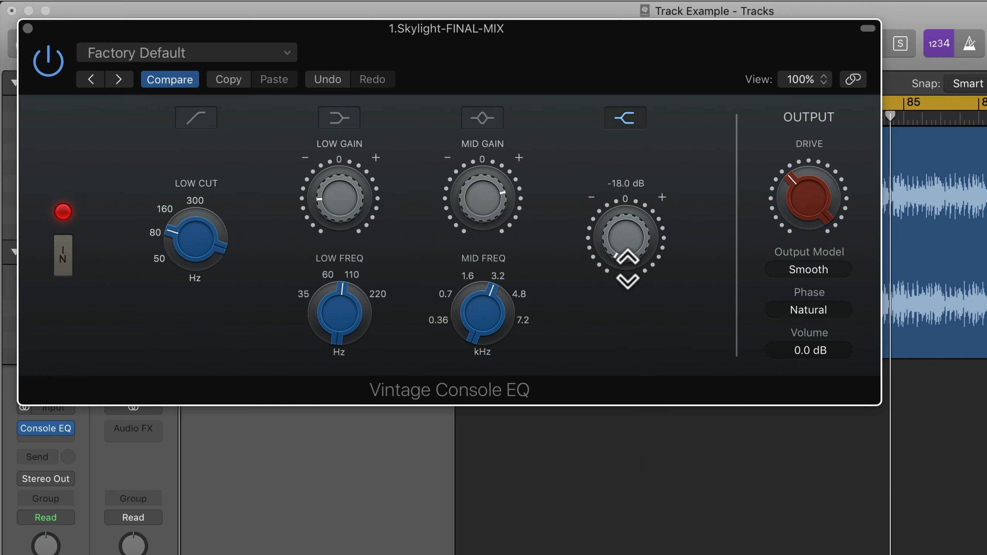
pyautogui.moveTo(628, 269); pyautogui.dragTo(627, 131)
# Switch on the mid, low and low cut bands and raise the low cut frequency slightly above 96 Hz.
pyautogui.click(477, 119)
pyautogui.click(339, 118)
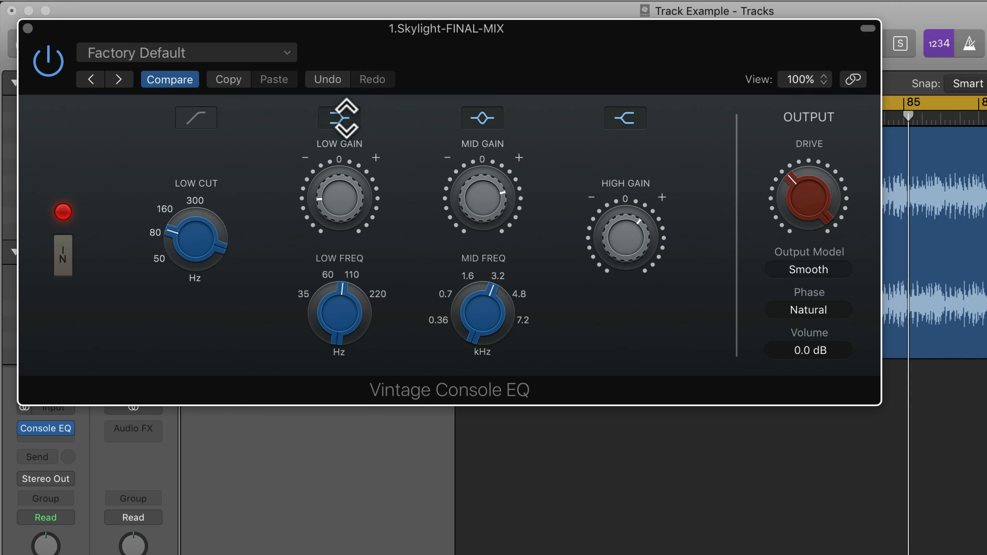
pyautogui.click(196, 118)
pyautogui.moveTo(203, 238)
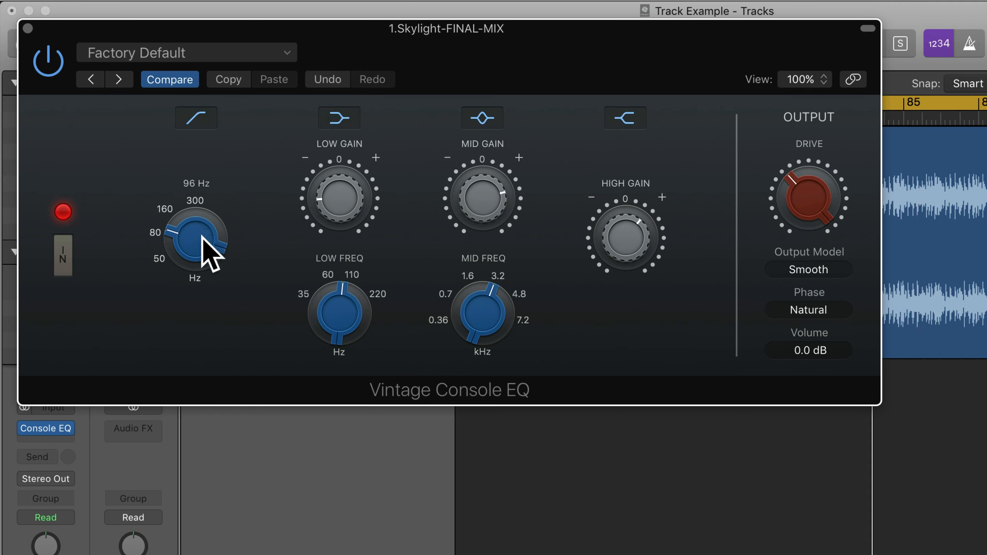
pyautogui.moveTo(202, 237); pyautogui.dragTo(206, 217)
# Switch off the low cut, mid and high bands, and reset the low gain before raising it to 1.0 dB.
pyautogui.click(195, 117)
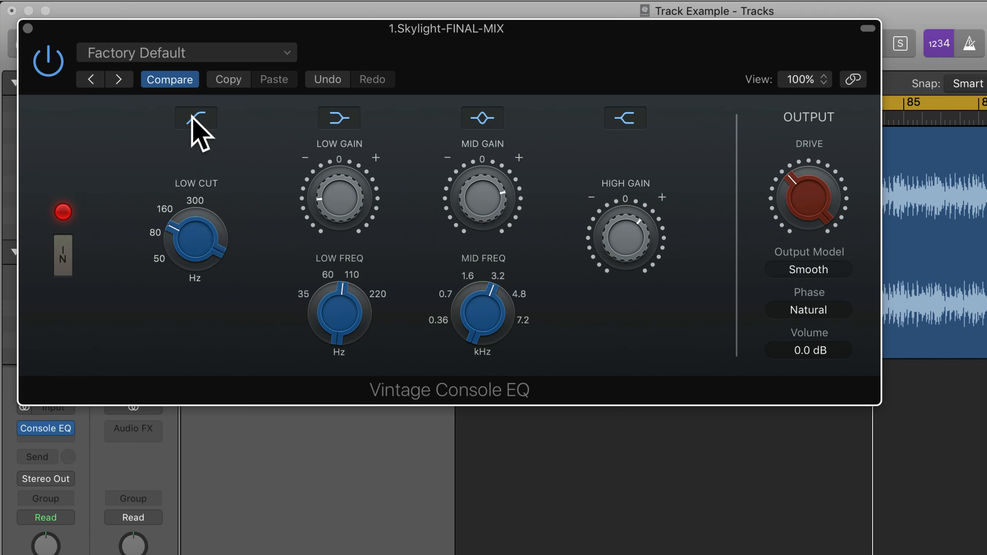
pyautogui.click(475, 122)
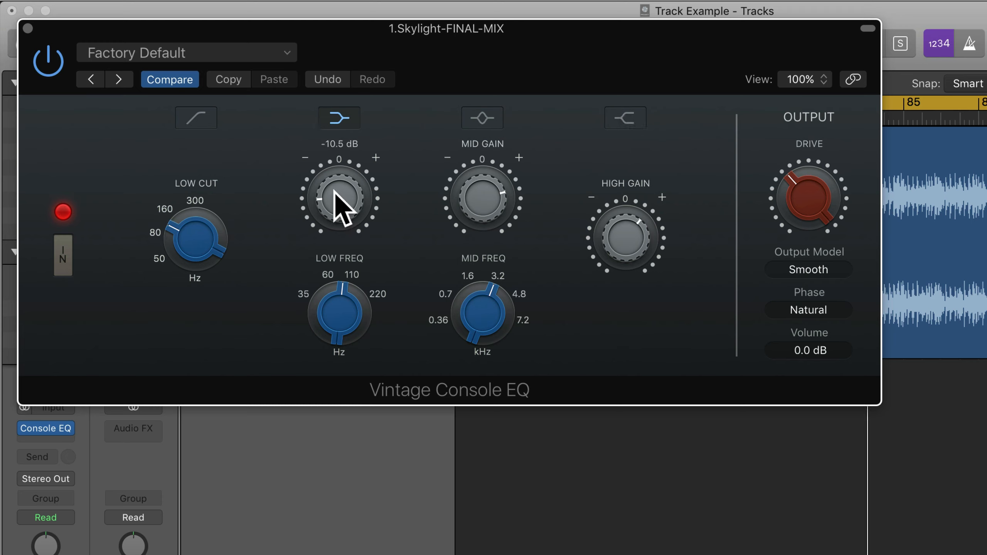
pyautogui.keyDown('alt'); pyautogui.click(341, 203); pyautogui.keyUp('alt')
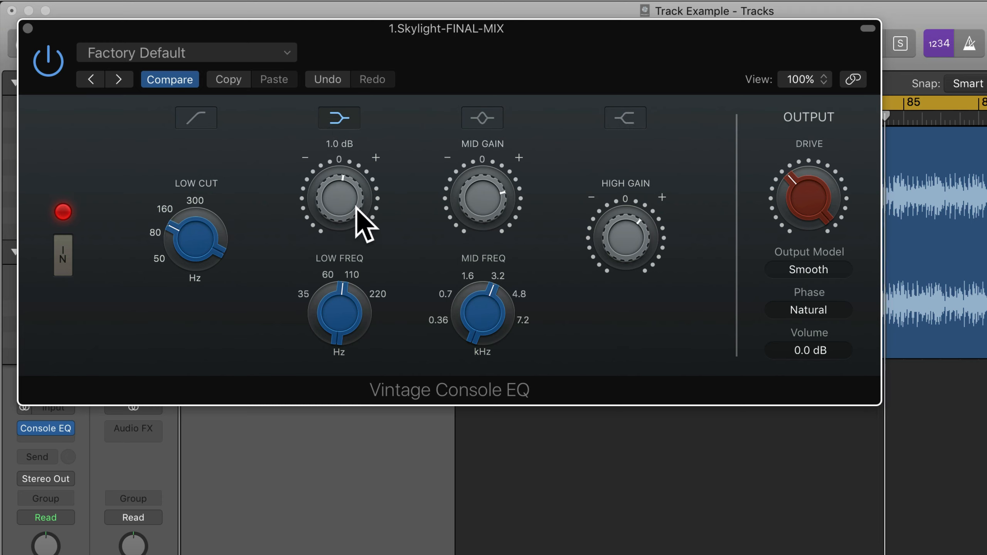
# Raise the output drive, change the output model to Punchy (Graphic EQ), and push the drive to 11.0.
pyautogui.moveTo(818, 188); pyautogui.dragTo(810, 96)
pyautogui.click(833, 270)
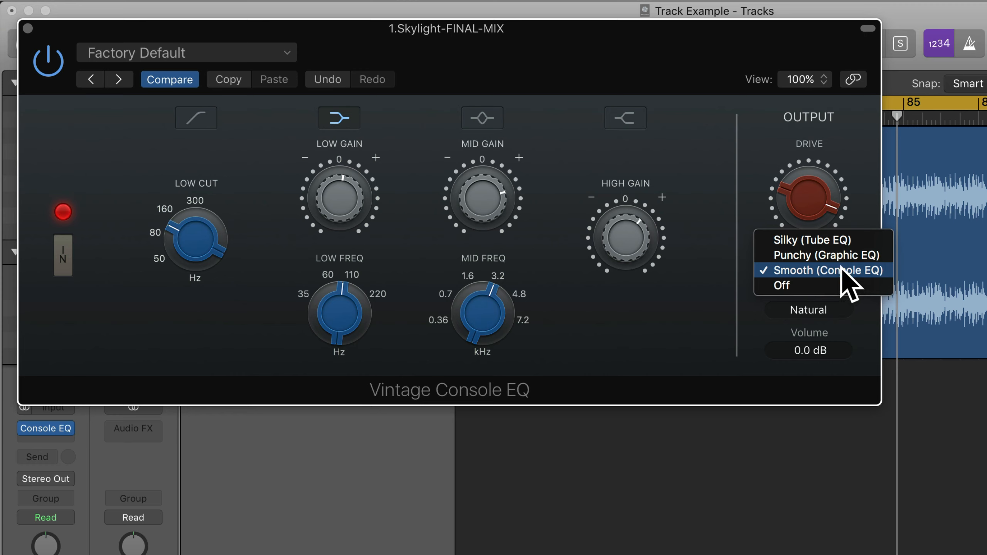
pyautogui.click(828, 253)
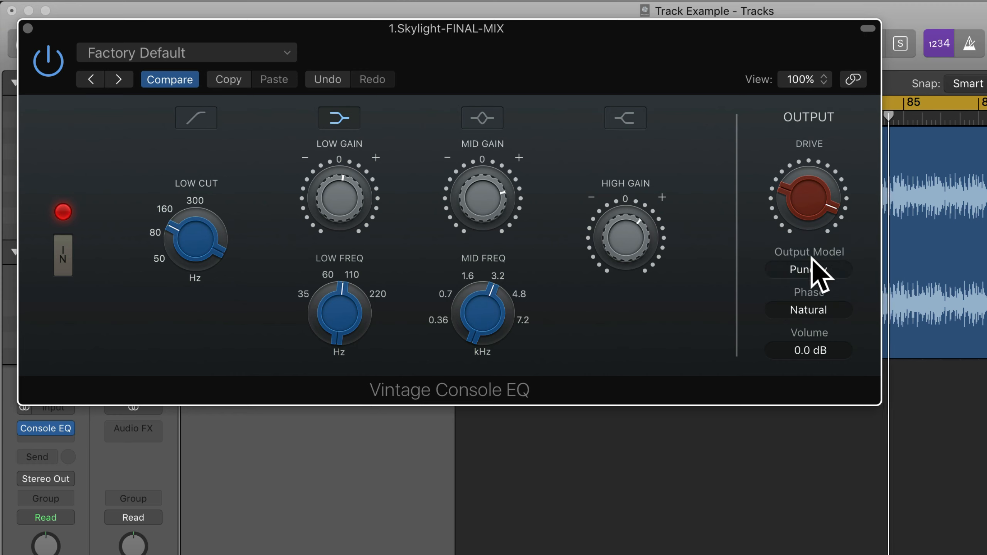
pyautogui.moveTo(814, 229); pyautogui.dragTo(808, 170)
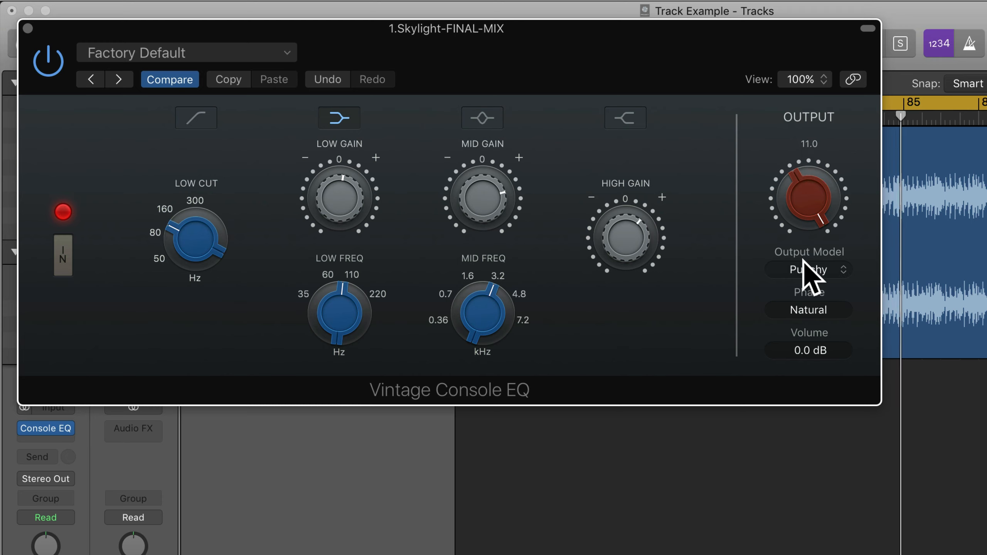
# Change the output model to Silky (Tube EQ) and sweep the drive down to 7.7 and up to 10.9.
pyautogui.click(811, 270)
pyautogui.click(822, 256)
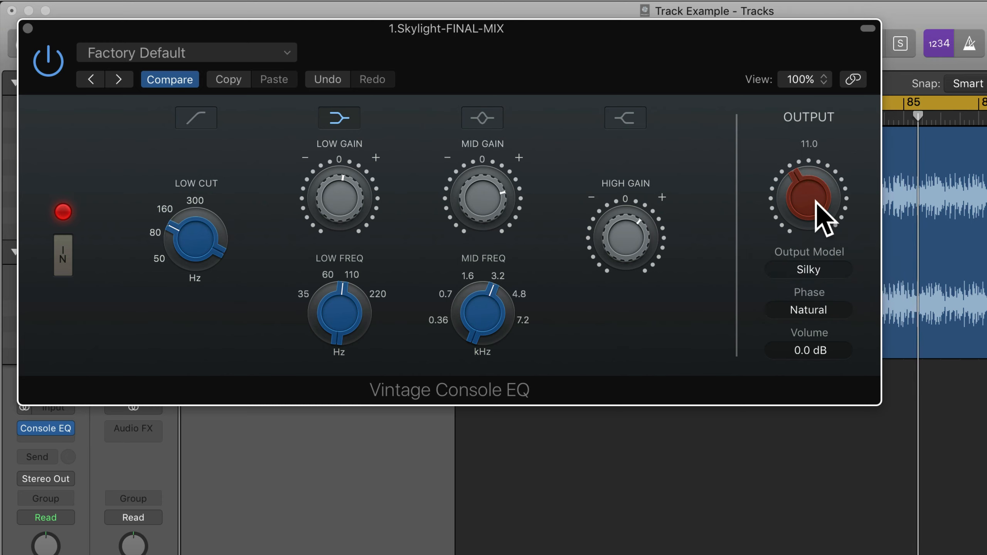
pyautogui.moveTo(822, 215)
pyautogui.mouseDown()
pyautogui.moveTo(833, 391)
pyautogui.moveTo(833, 220)
pyautogui.mouseUp()
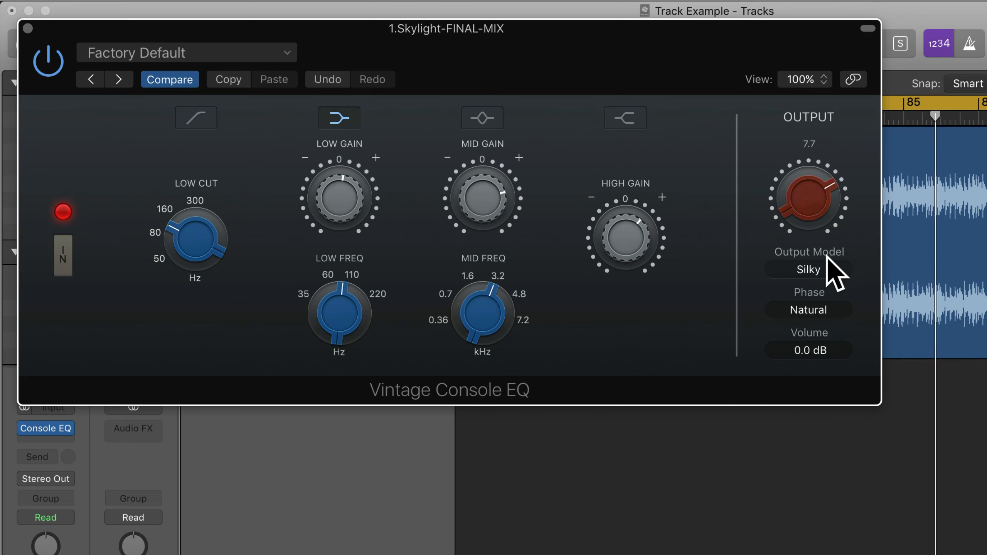
pyautogui.moveTo(811, 186)
pyautogui.mouseDown()
pyautogui.moveTo(813, 177)
pyautogui.moveTo(818, 188)
pyautogui.mouseUp()
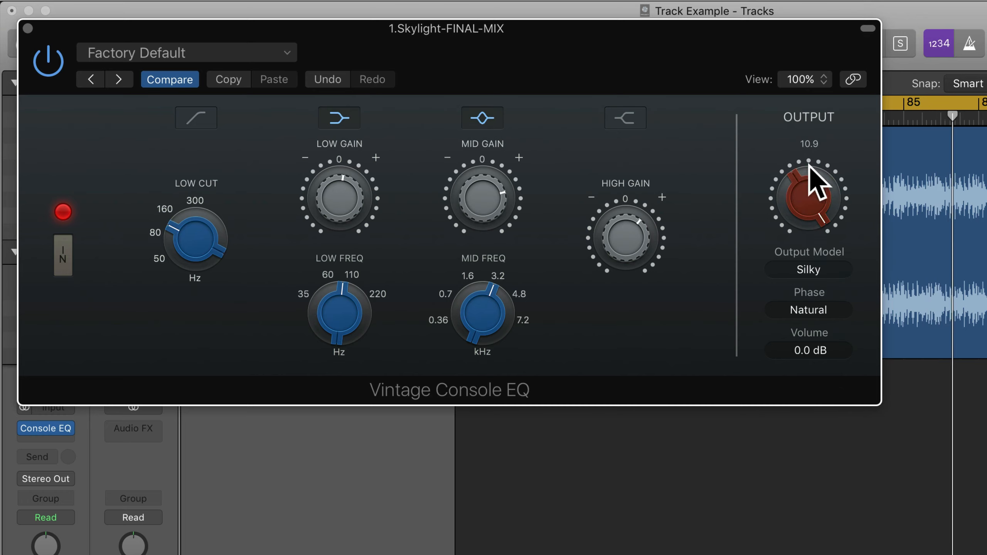
# Switch the output model to Punchy and back to Smooth, and lower the drive to around its middle setting.
pyautogui.click(824, 271)
pyautogui.click(824, 289)
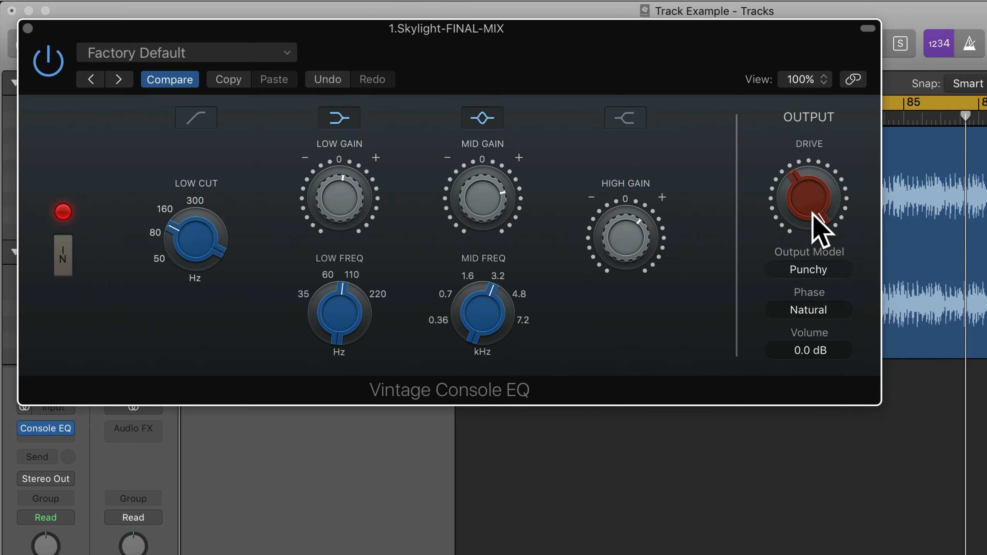
pyautogui.click(810, 272)
pyautogui.click(809, 285)
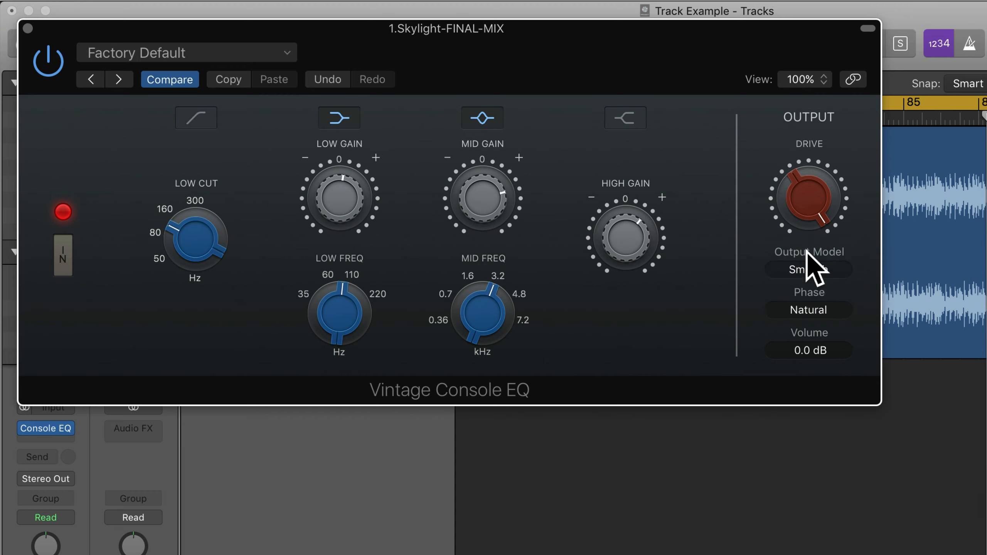
pyautogui.moveTo(808, 205); pyautogui.dragTo(808, 294)
# Switch the phase mode to Linear and return it to Natural.
pyautogui.click(814, 309)
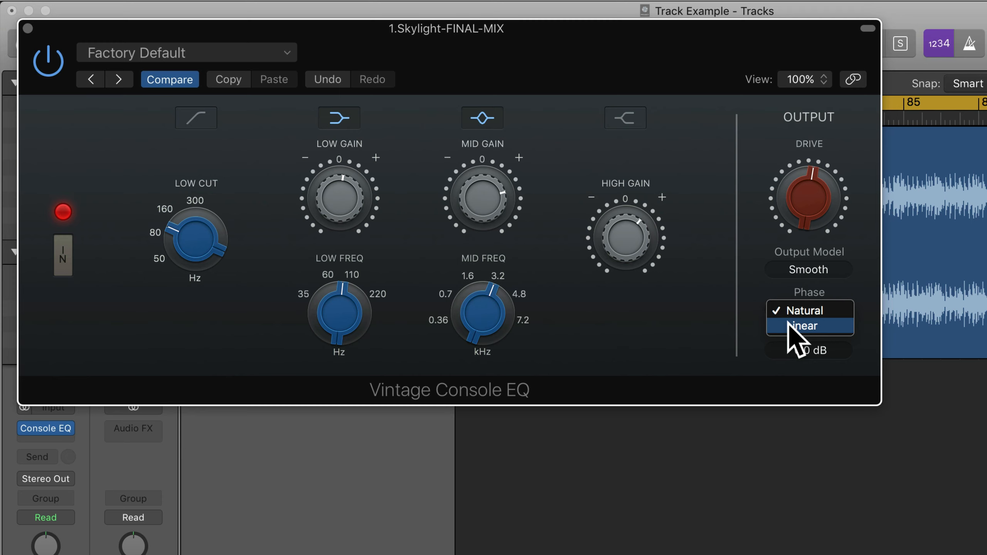
pyautogui.click(799, 328)
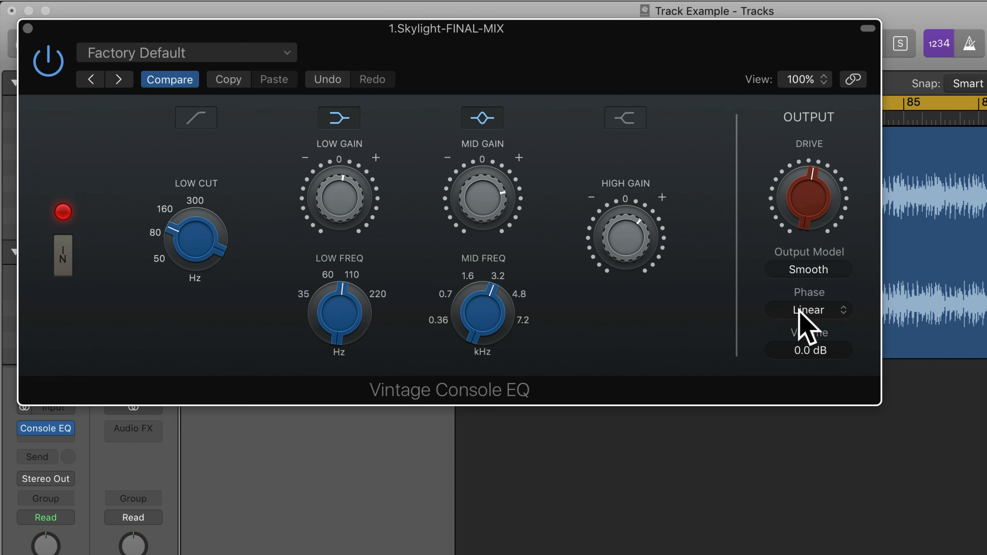
pyautogui.click(800, 310)
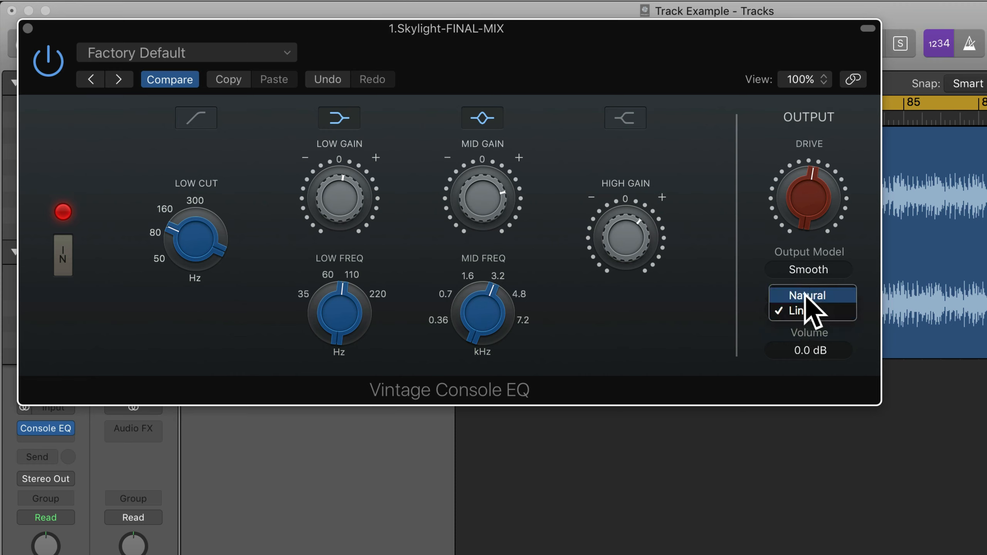
pyautogui.click(807, 297)
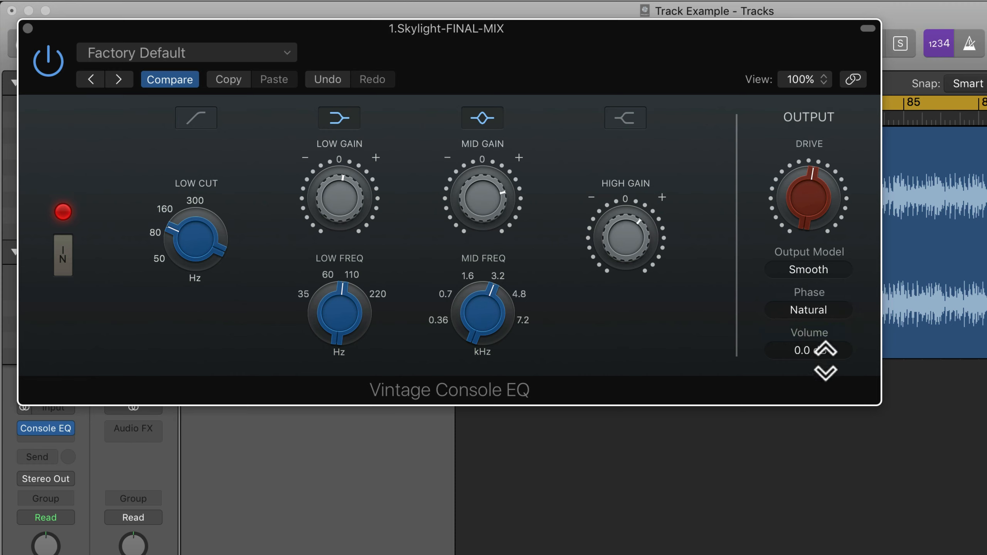
# Raise the output volume to +1.3 dB and bypass and re-enable the plug-in to compare levels.
pyautogui.moveTo(802, 349); pyautogui.dragTo(802, 339)
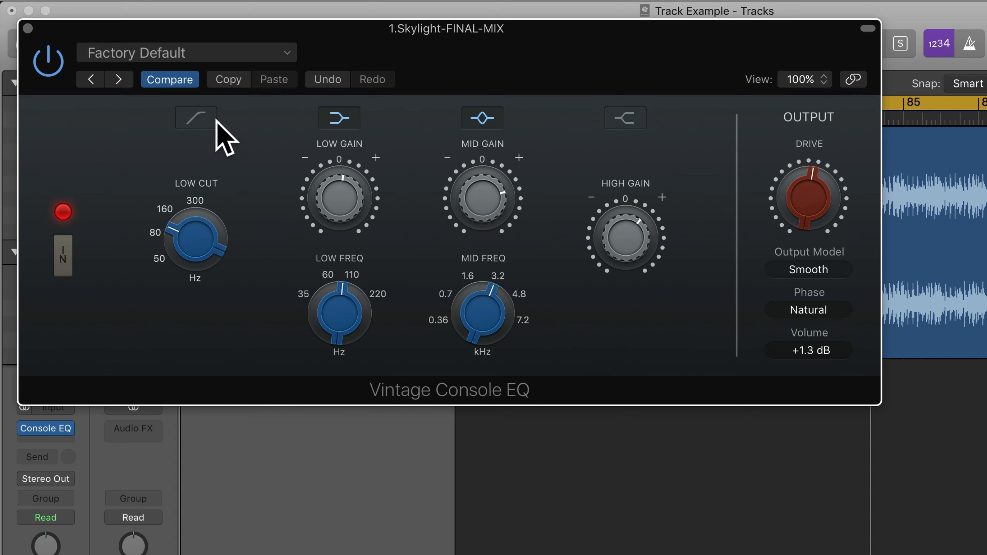
pyautogui.click(36, 61)
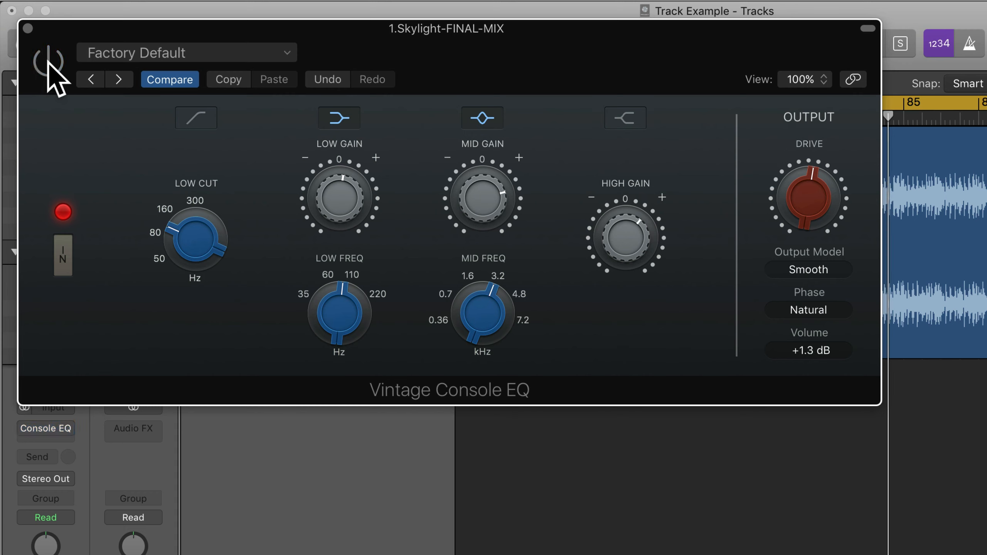
pyautogui.click(47, 61)
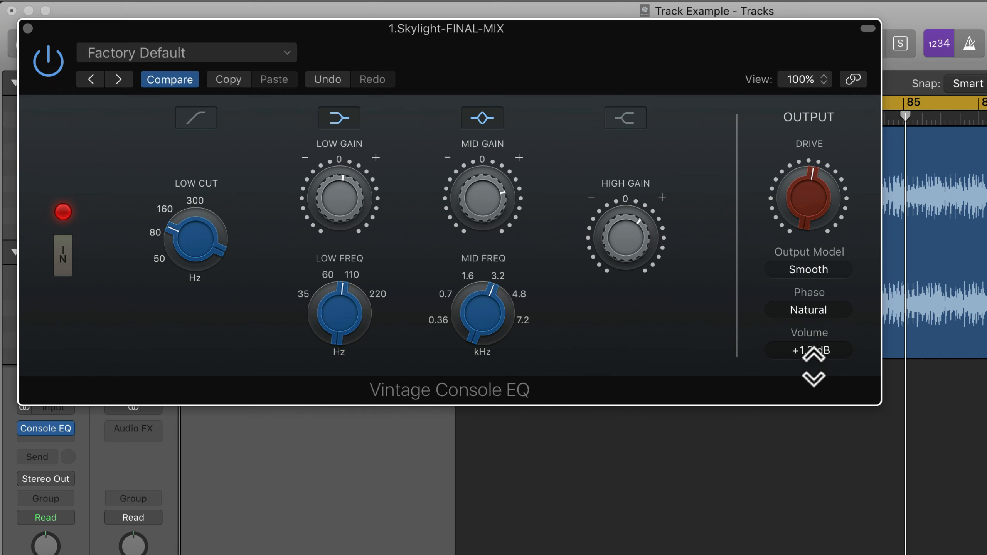
# Lower the output volume to -2.2 dB and on to -3.4 dB, toggling the plug-in's bypass to compare levels.
pyautogui.moveTo(808, 348); pyautogui.dragTo(807, 386)
pyautogui.click(45, 55)
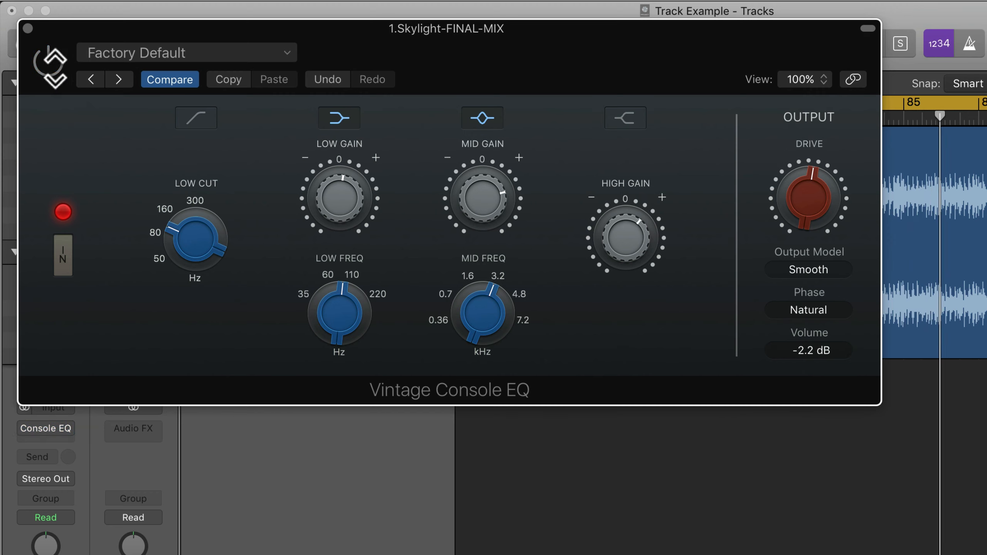
pyautogui.moveTo(782, 337); pyautogui.dragTo(783, 362)
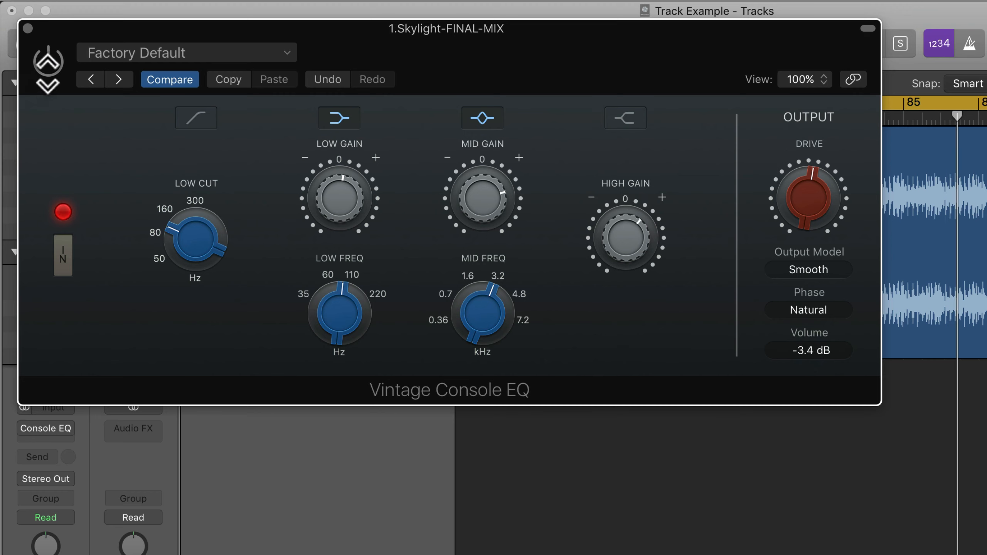
pyautogui.click(49, 60)
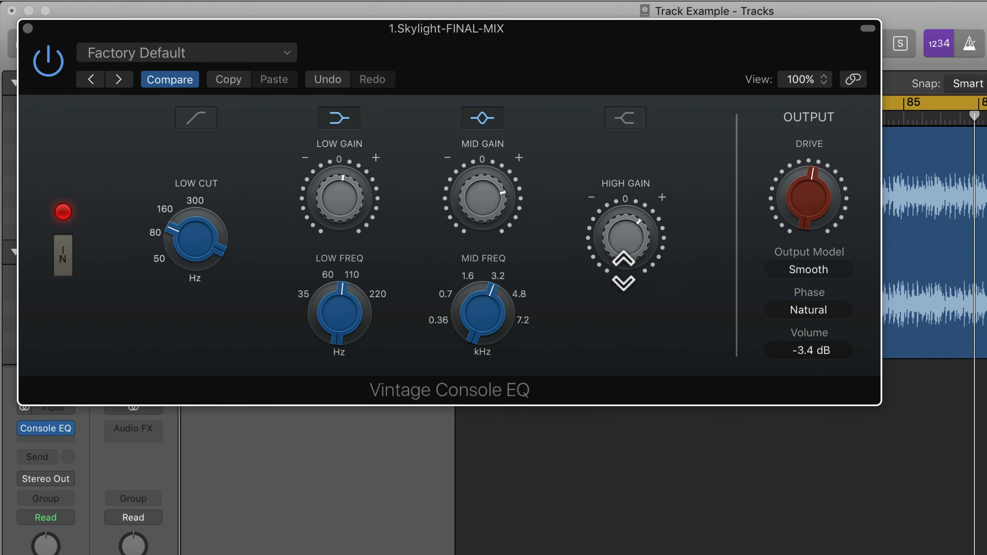
# Fine-tune the output volume to -3.6 dB and toggle the plug-in off and on to check the level match.
pyautogui.click(55, 62)
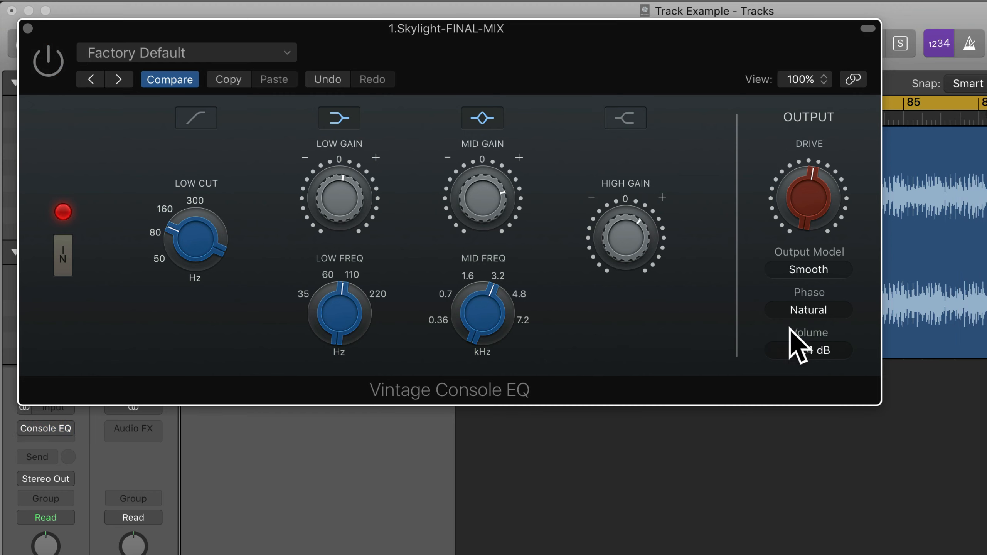
pyautogui.moveTo(790, 334); pyautogui.dragTo(789, 337)
pyautogui.click(54, 59)
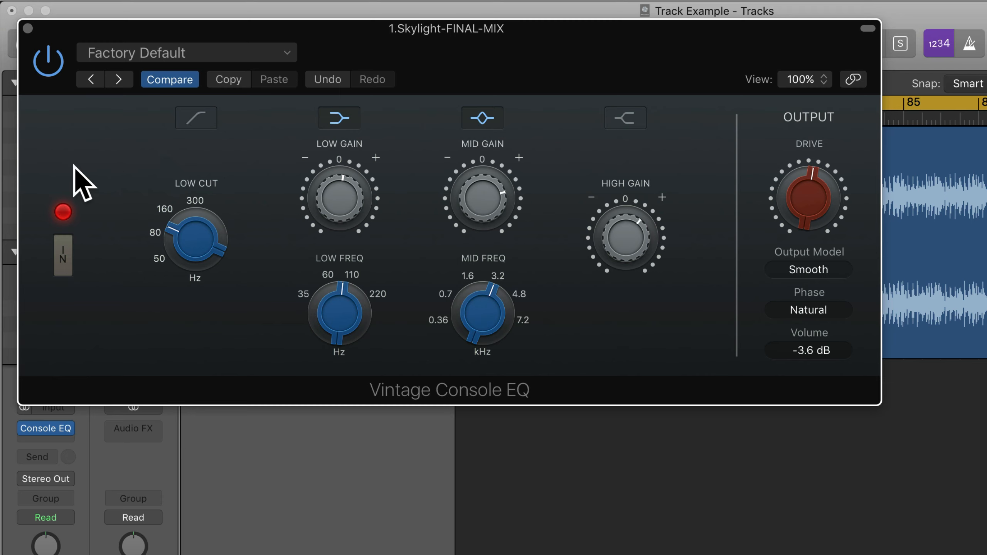
pyautogui.click(54, 66)
pyautogui.click(53, 66)
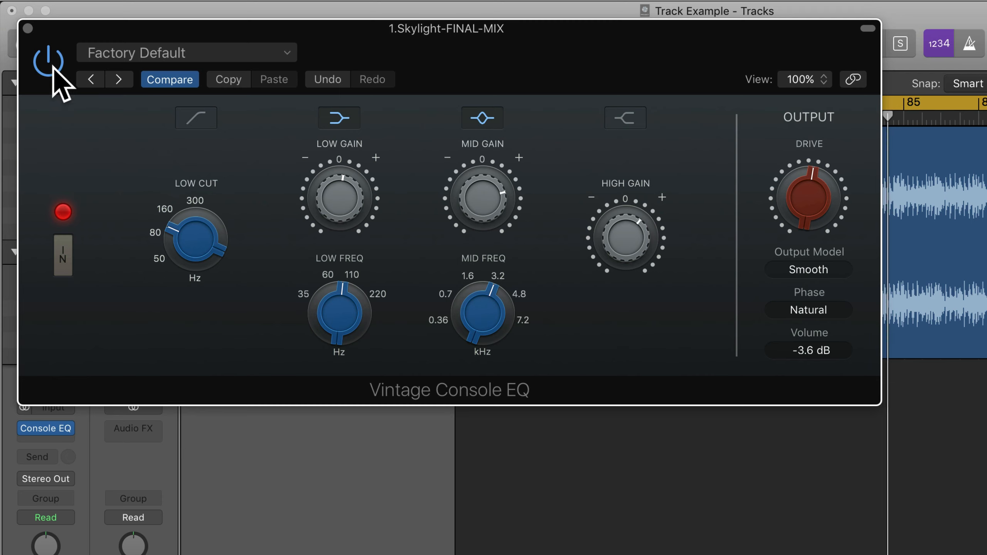